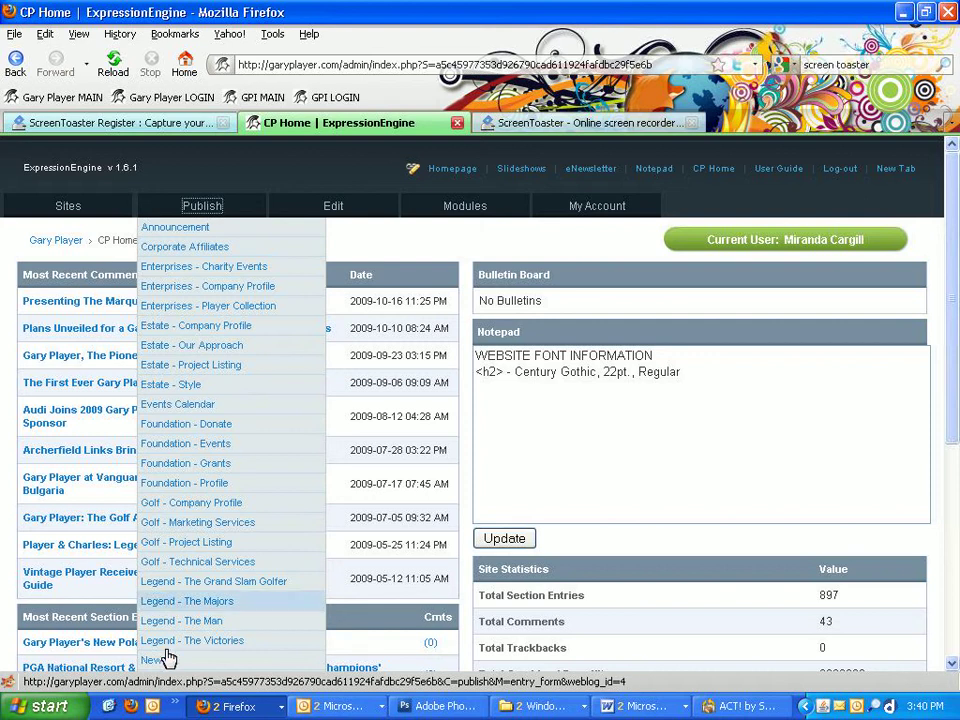
Step: Start a new News entry from the Publish menu
{"action": "left_click", "coordinate": [190, 656]}
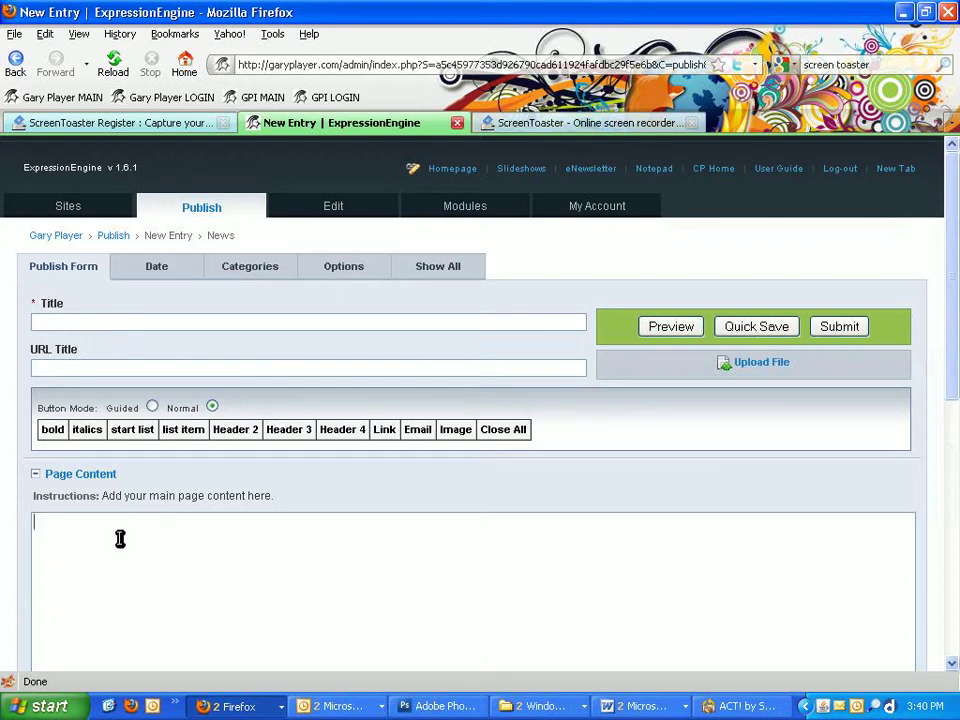
Step: Paste the three-paragraph Kuala Lumpur golf summit press release into the Page Content box
{"action": "left_click", "coordinate": [215, 567]}
{"action": "type", "text": "(Kuala Lumpur, Malaysia) – As attendance numbers continue to soar for next week's Asia Pacific Golf Summit, legendary golfer Gary Player prepares to deliver the closing address to end the conference on Wednesday, October 28.  The Grand Slam winner and his design company, Gary Player Design, recognize that Asia is a major player in the golf industry today and want to use their experience and expertise in the region to continue to contribute to the development of championship golf across the vast continent.  In his usual entertaining and engaging style, the Black Knight will discuss the rise of golf in Asia, his environmental efforts in golf course design and the inclusion of golf in the 2016 Olympics in Brazil.   As \"The World's Most Traveled Athlete™\"and with 50-plus years of international travel to his credit, there is simply no one in the industry that can discuss the importance of growing golf globally like Gary Player.  The Summit originally planned for 300 delegates, but has already surpassed the 500 attendance mark, further indicating that Asia has become a dominant force in the golf industry.  This year's conference will be held at the Putrajaya International Convention Centre in Kuala Lumpur, Malaysia on October 26-28.  For more information, visit www.golfconference.org."}
{"action": "scroll", "coordinate": [212, 560], "scroll_direction": "down", "scroll_amount": 3}
{"action": "scroll", "coordinate": [212, 543], "scroll_direction": "up", "scroll_amount": 3}
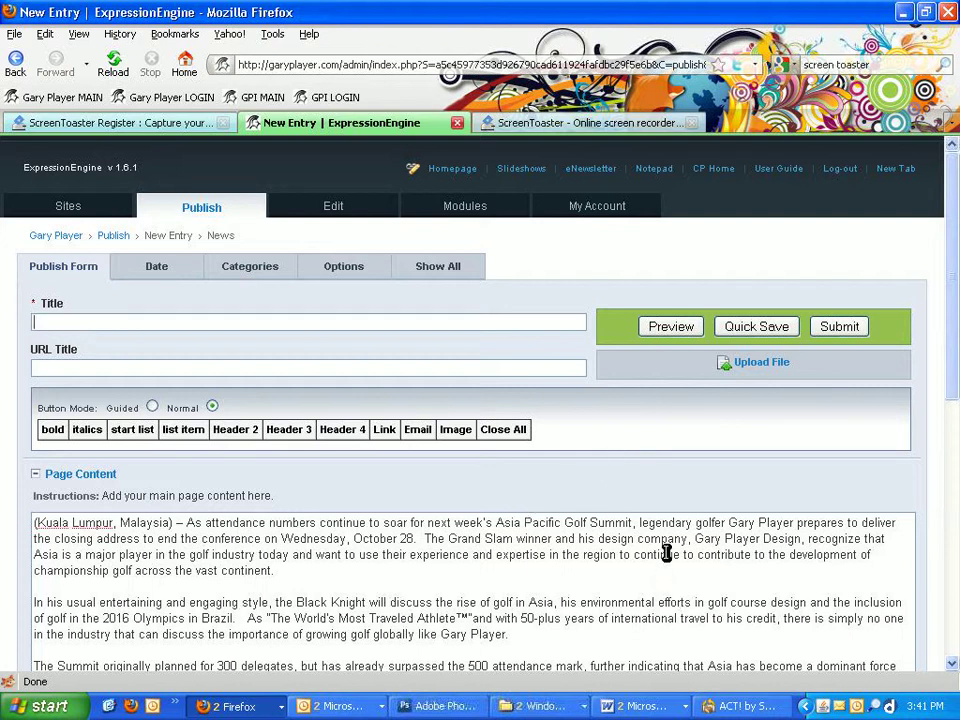
Step: Copy the headline line from the Gary Player press release Word document
{"action": "left_click", "coordinate": [640, 706]}
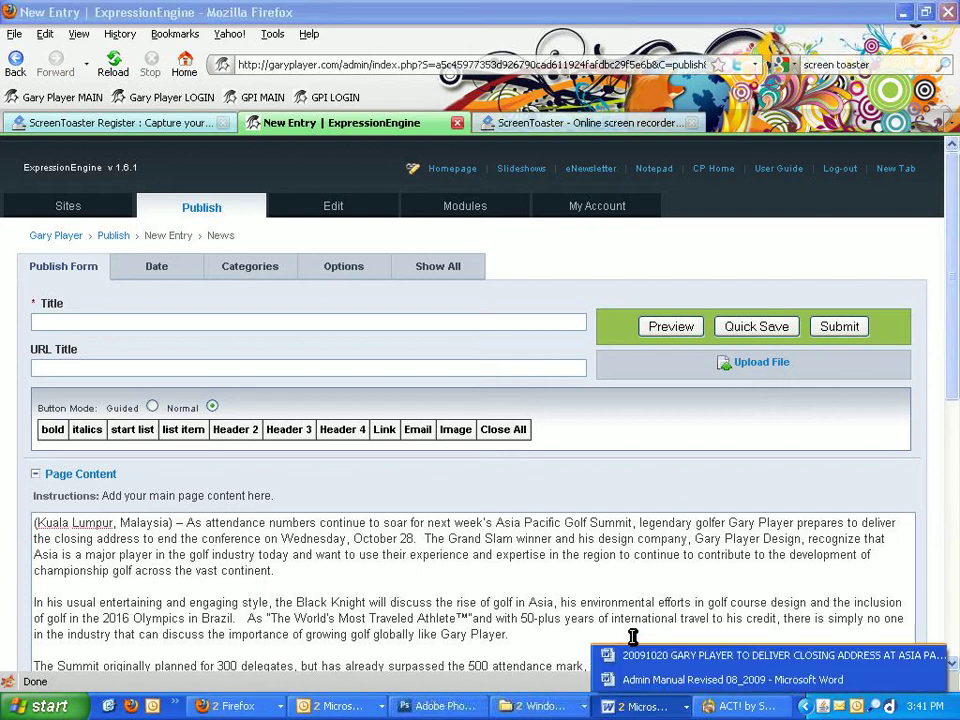
{"action": "left_click", "coordinate": [651, 660]}
{"action": "scroll", "coordinate": [550, 335], "scroll_direction": "up", "scroll_amount": 6}
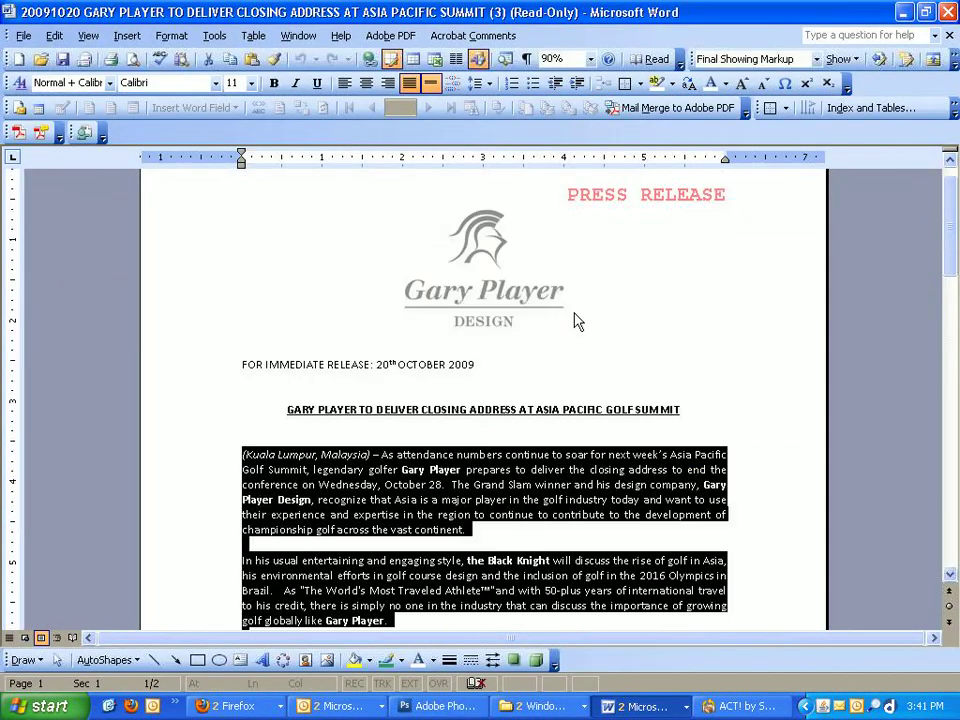
{"action": "left_click", "coordinate": [636, 398]}
{"action": "left_click_drag", "start_coordinate": [685, 418], "coordinate": [253, 405]}
{"action": "key", "text": "ctrl+c"}
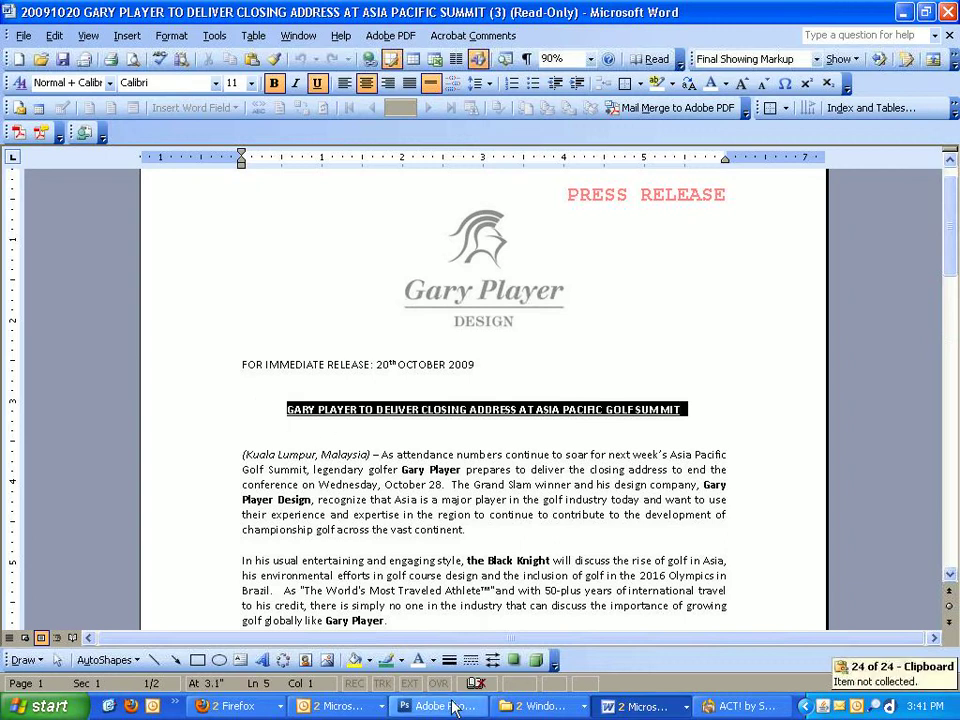
Step: Return to the ExpressionEngine New Entry window in Firefox
{"action": "left_click", "coordinate": [230, 706]}
{"action": "left_click", "coordinate": [267, 659]}
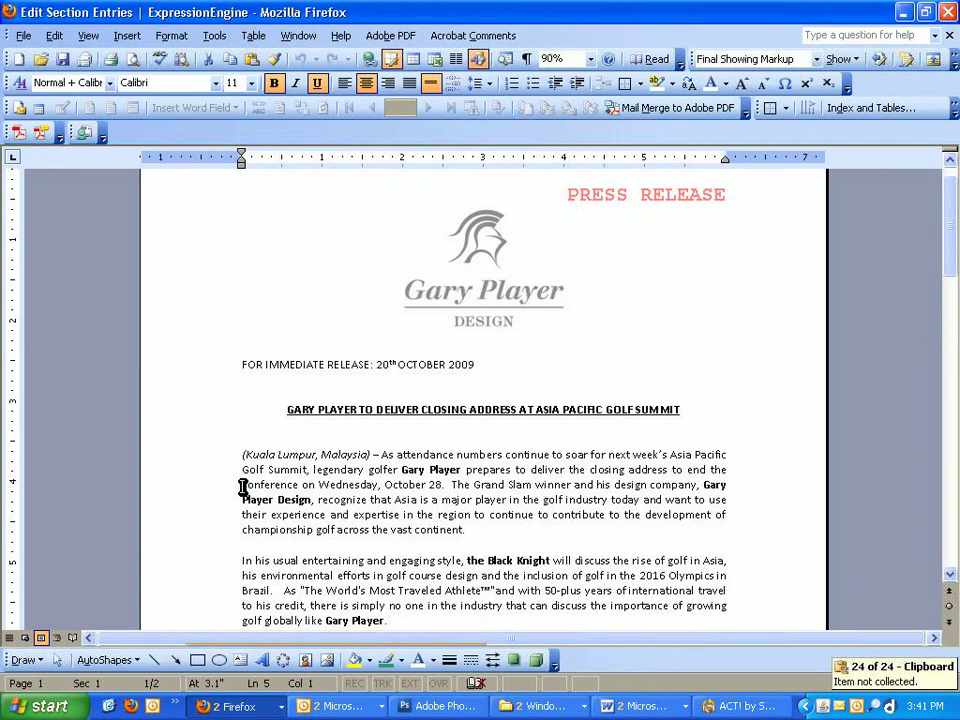
{"action": "left_click", "coordinate": [240, 705]}
{"action": "left_click", "coordinate": [262, 677]}
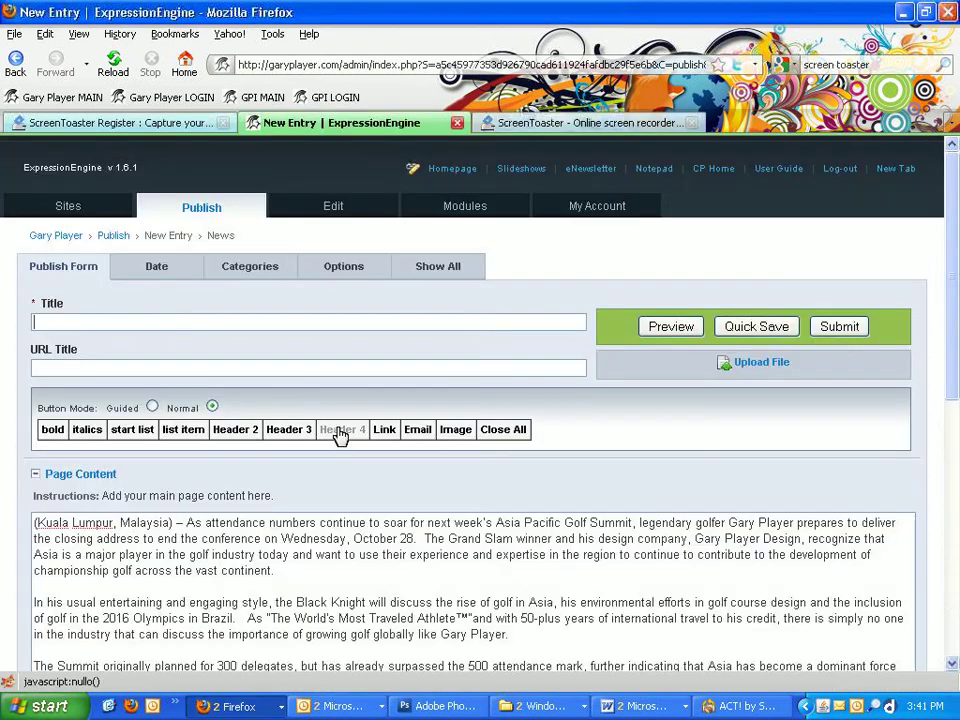
Step: Retype the uppercase title as 'Gary Player to Deliver Closing Address at Asia Pacific Golf Summit'
{"action": "double_click", "coordinate": [231, 319]}
{"action": "left_click", "coordinate": [230, 344]}
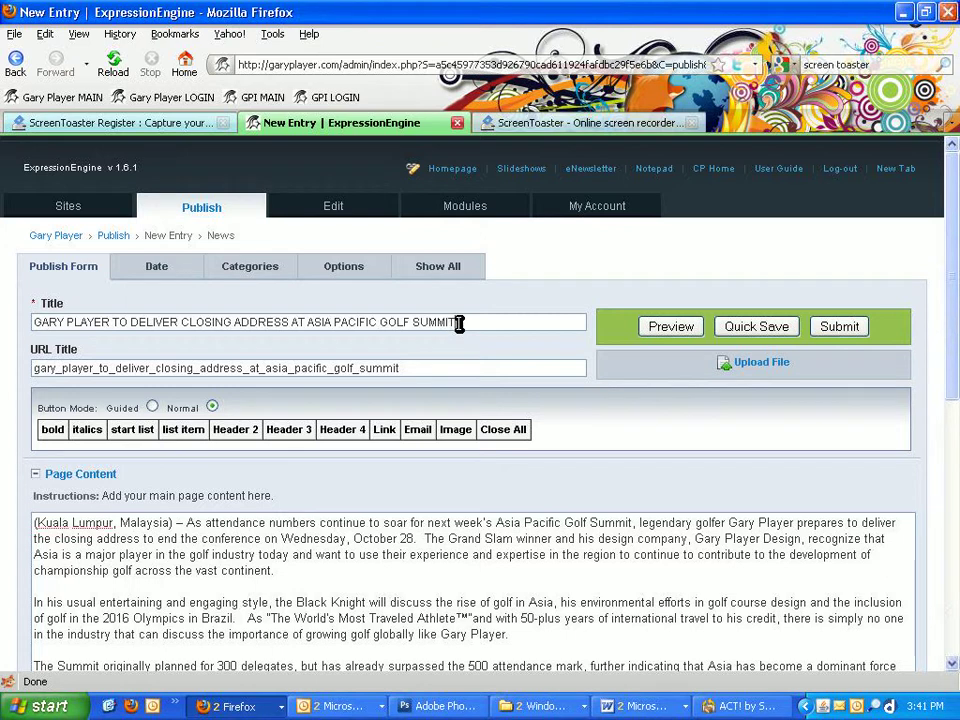
{"action": "triple_click", "coordinate": [459, 322]}
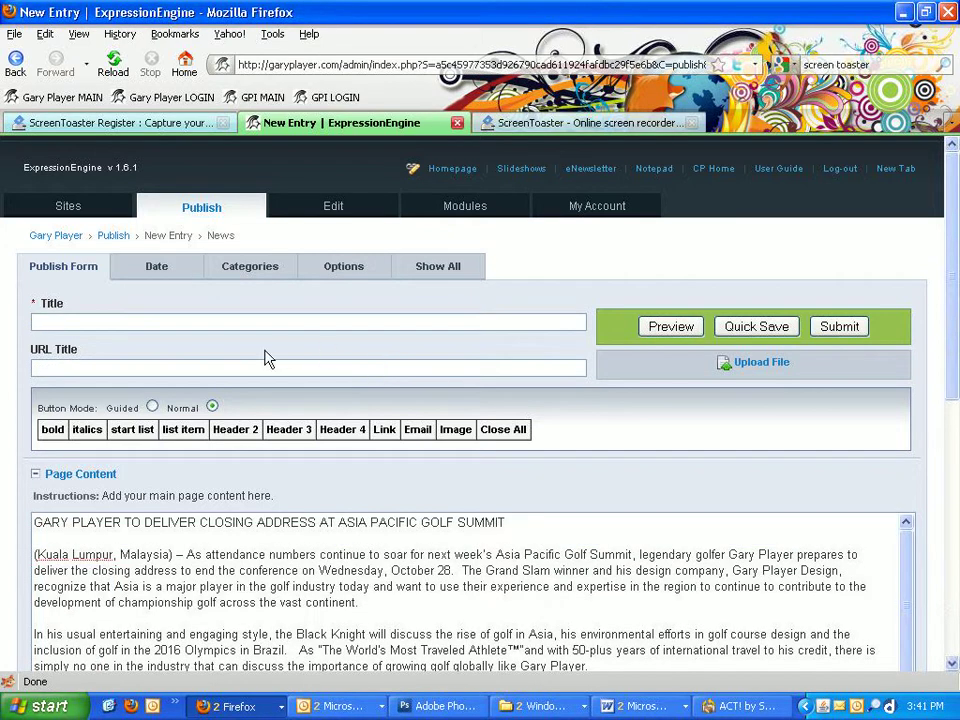
{"action": "type", "text": "Gary "}
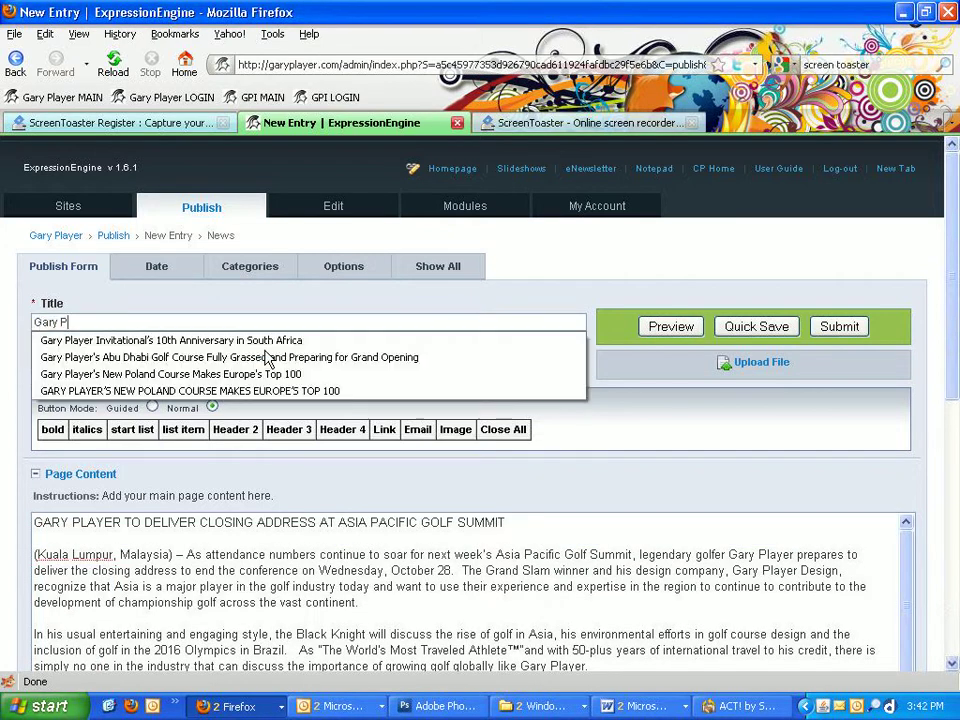
{"action": "type", "text": "Player to D"}
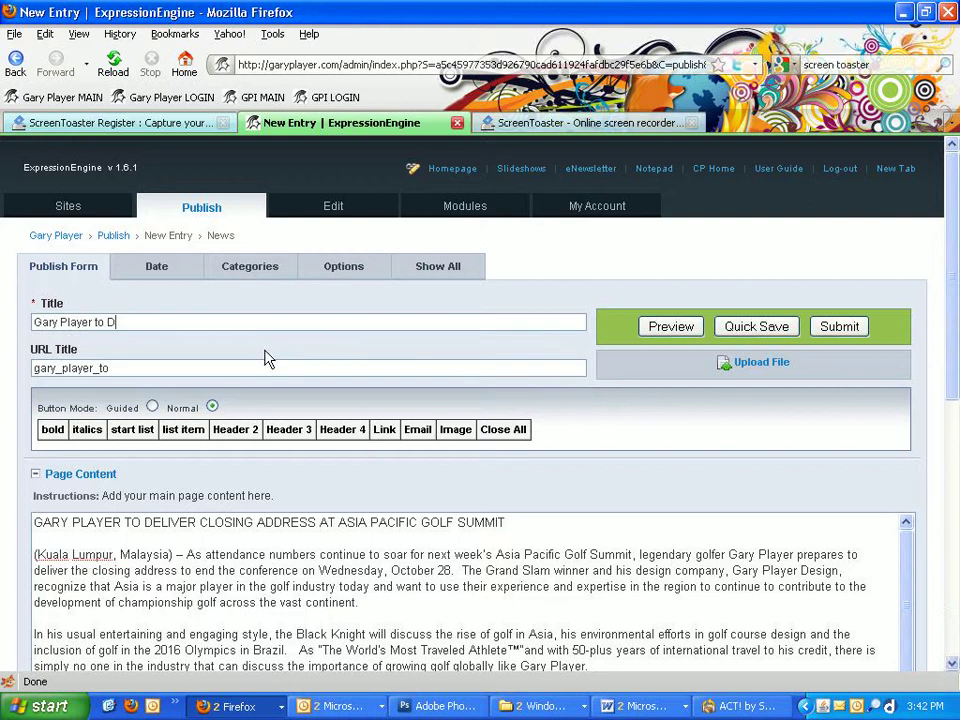
{"action": "type", "text": "eliver C"}
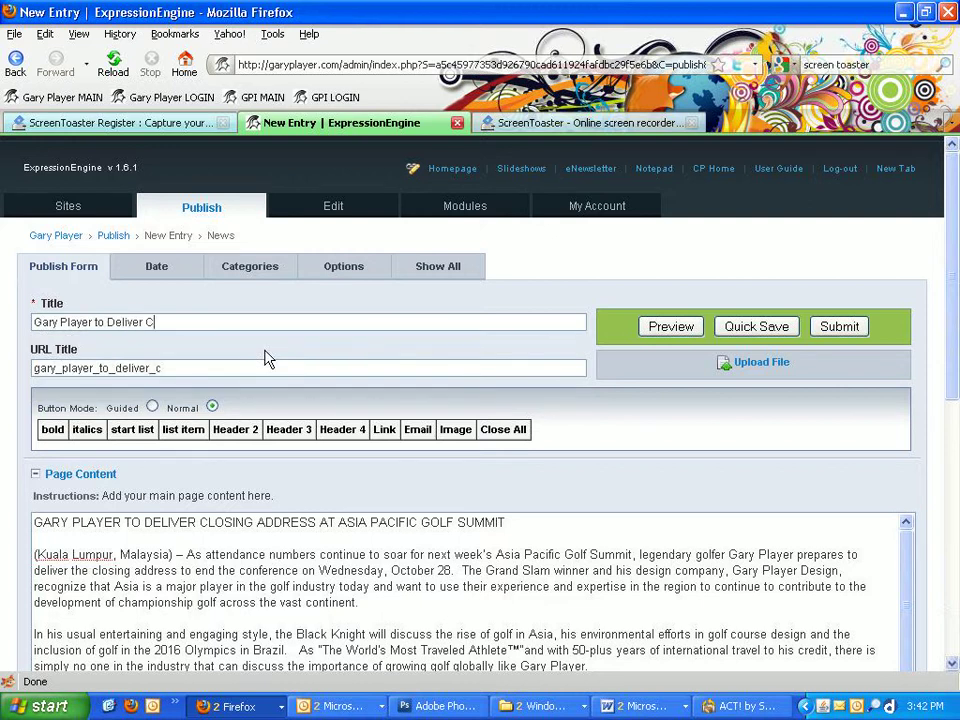
{"action": "type", "text": "losgiing Address a"}
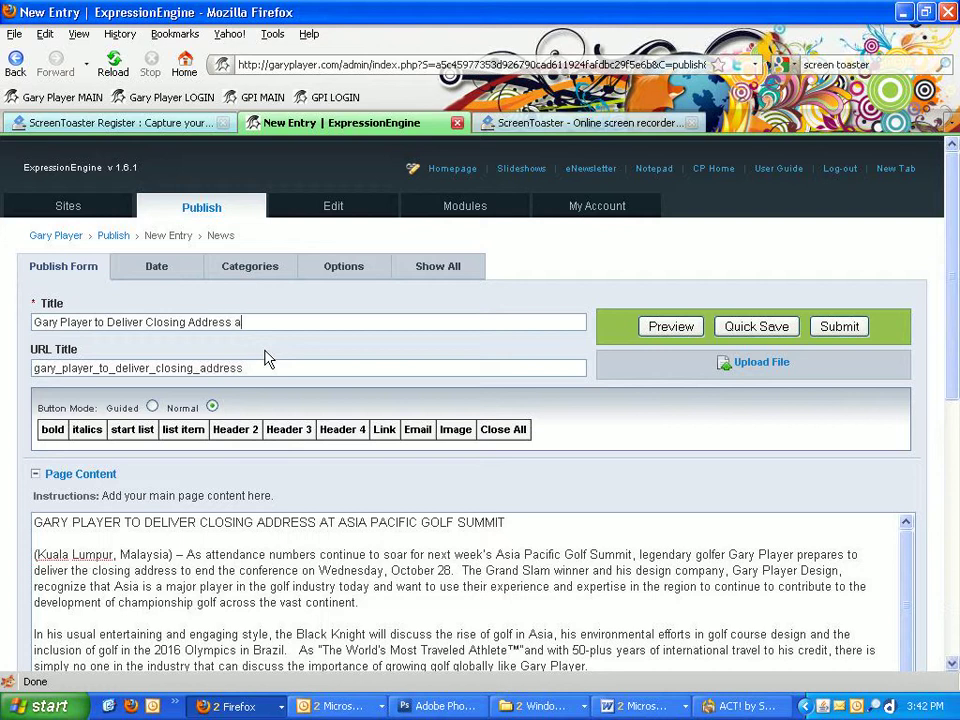
{"action": "type", "text": "t Asia Pacific Gol"}
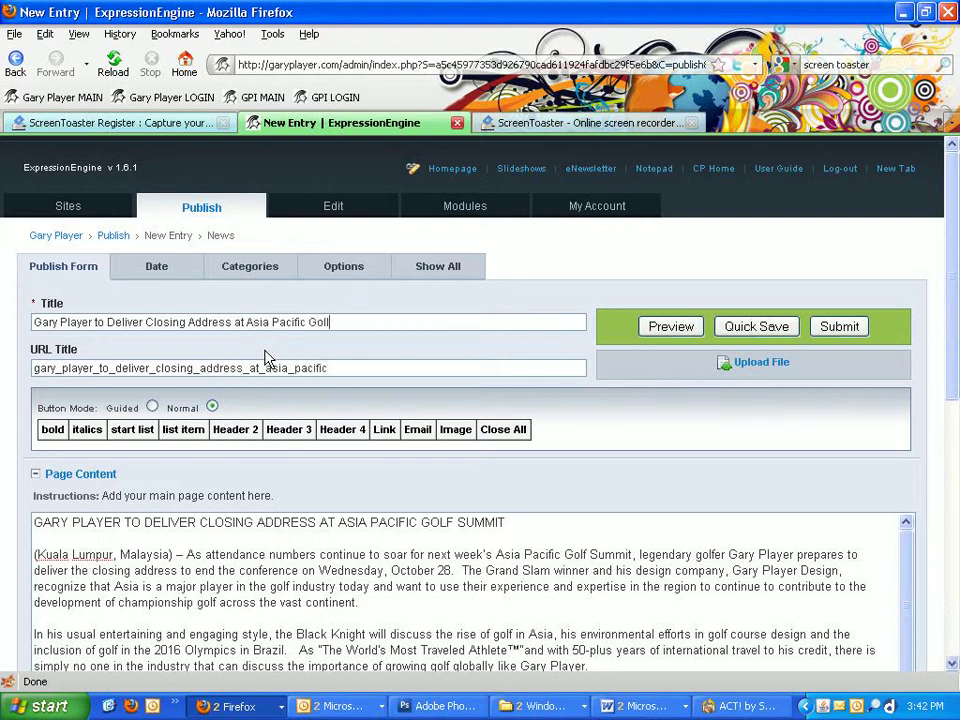
{"action": "type", "text": "f Summit"}
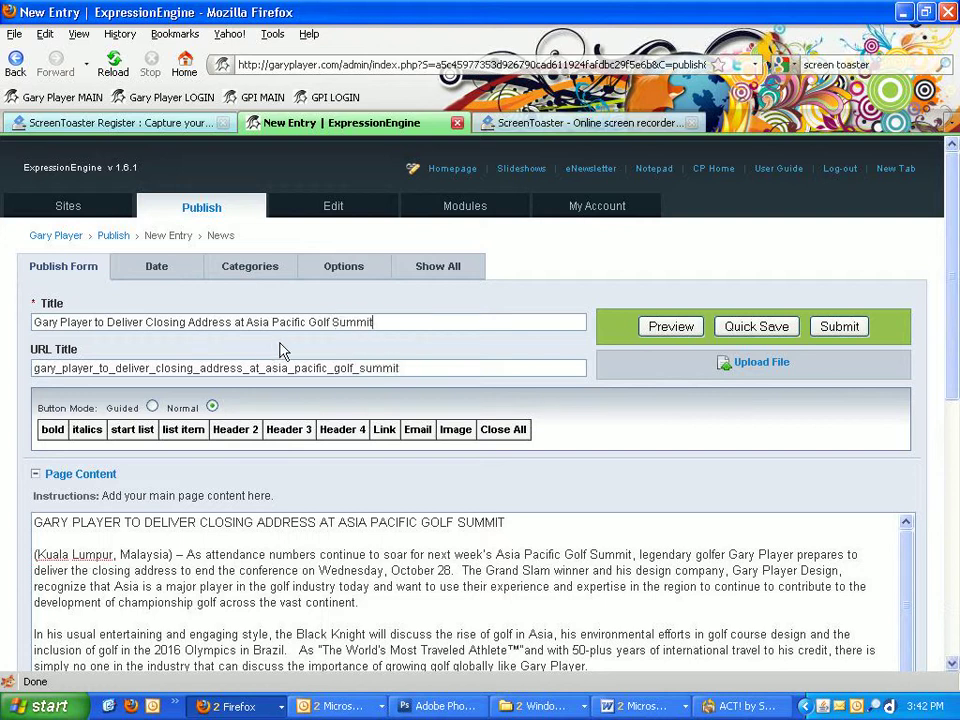
Step: Show all publish settings and set the entry date to October 21, 2009
{"action": "left_click", "coordinate": [445, 270]}
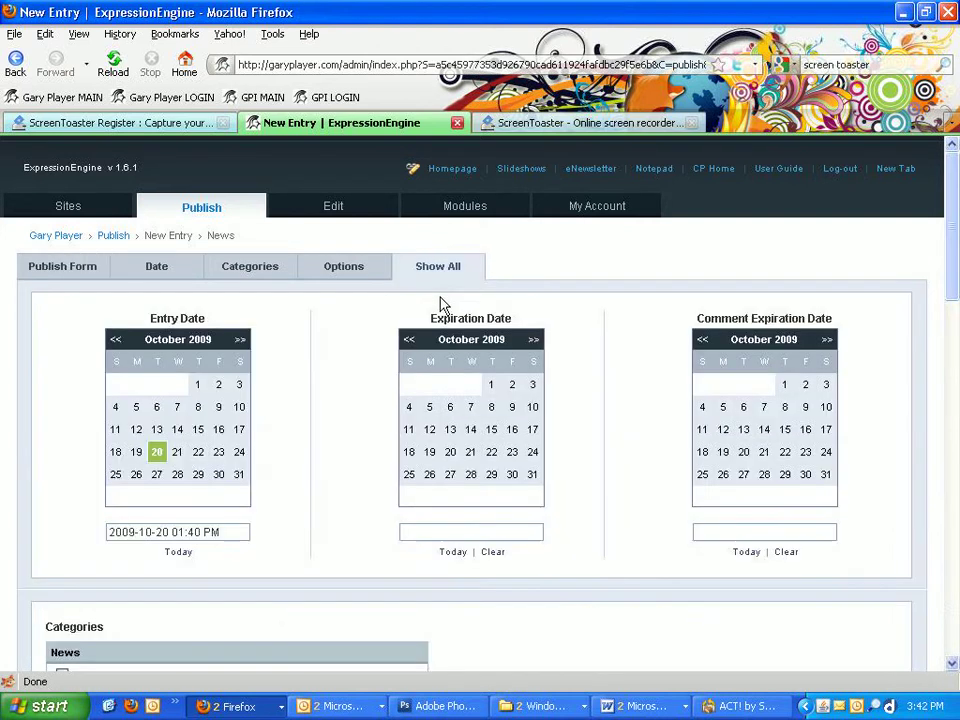
{"action": "scroll", "coordinate": [220, 415], "scroll_direction": "down", "scroll_amount": 4}
{"action": "scroll", "coordinate": [255, 385], "scroll_direction": "down", "scroll_amount": 2}
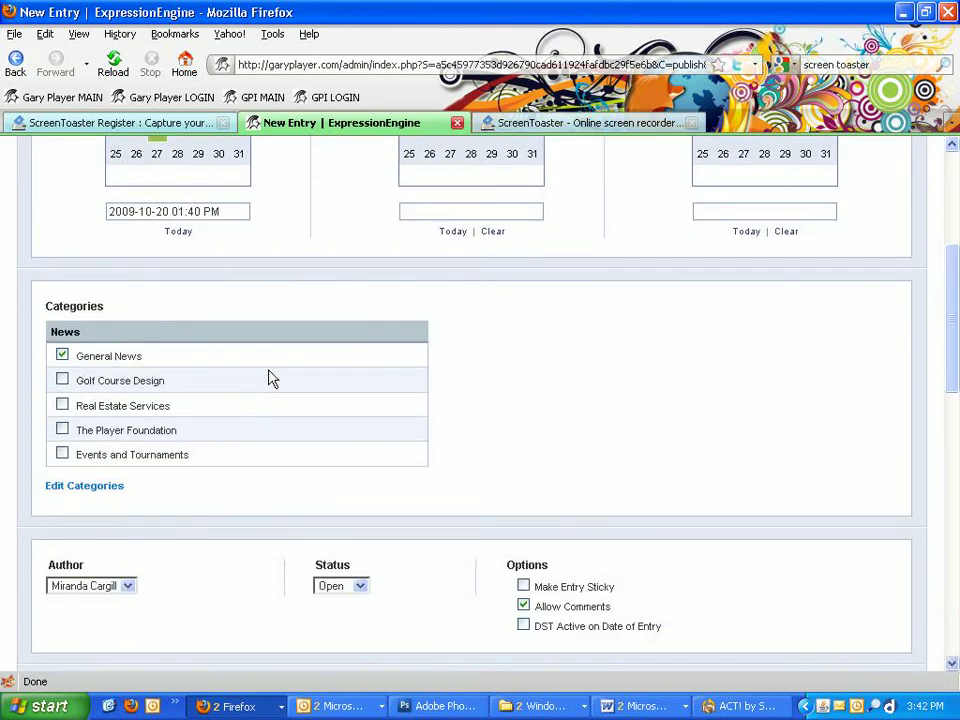
{"action": "scroll", "coordinate": [268, 378], "scroll_direction": "up", "scroll_amount": 5}
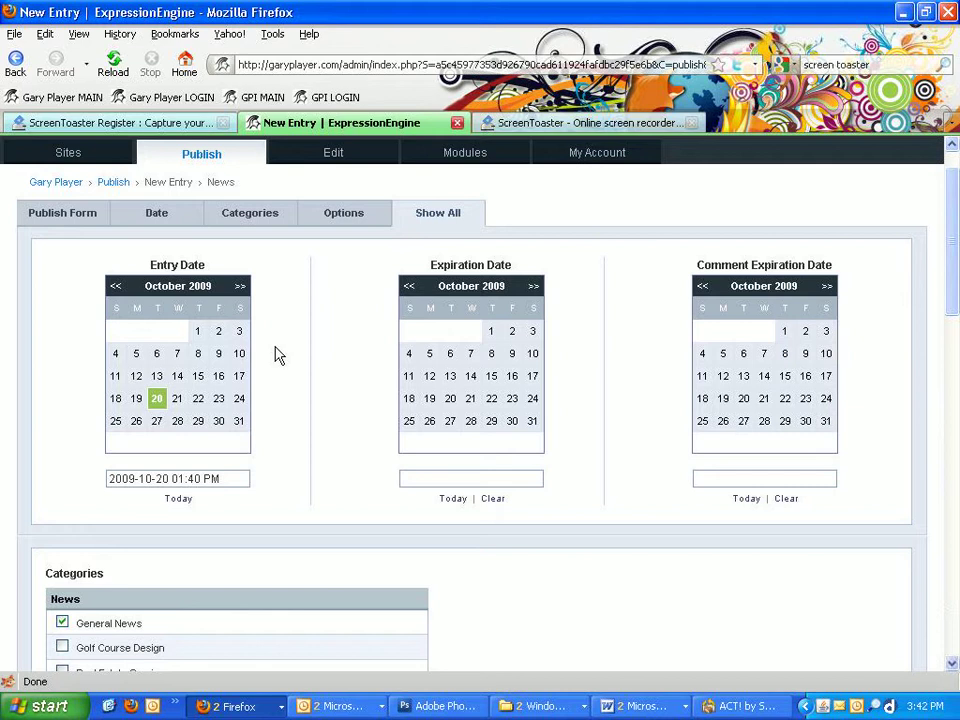
{"action": "left_click", "coordinate": [177, 400]}
{"action": "scroll", "coordinate": [305, 394], "scroll_direction": "down", "scroll_amount": 1}
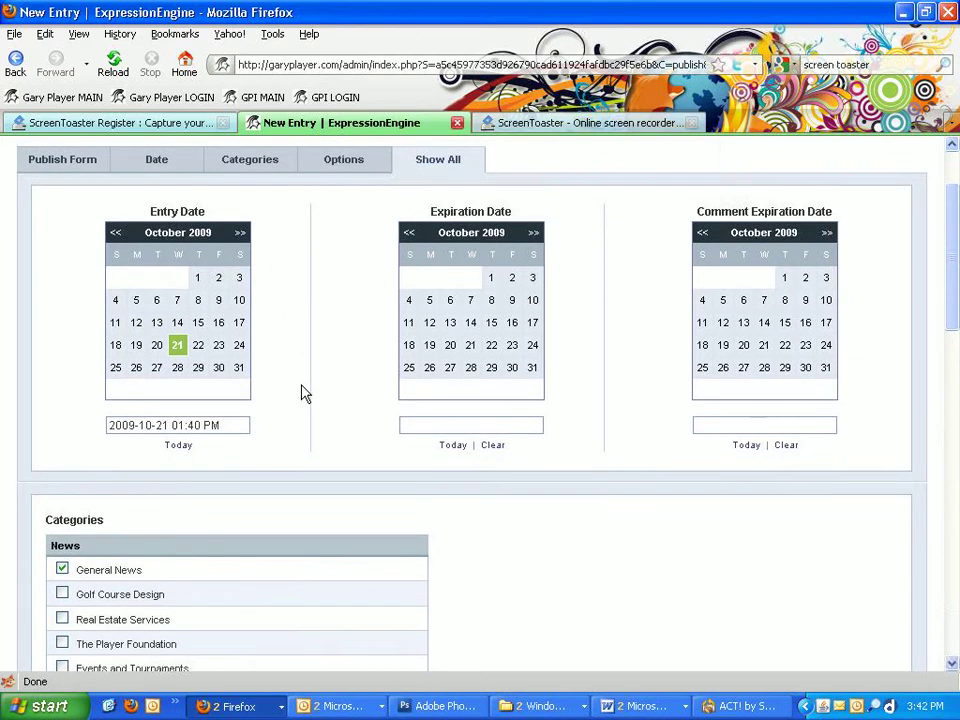
{"action": "scroll", "coordinate": [305, 394], "scroll_direction": "down", "scroll_amount": 4}
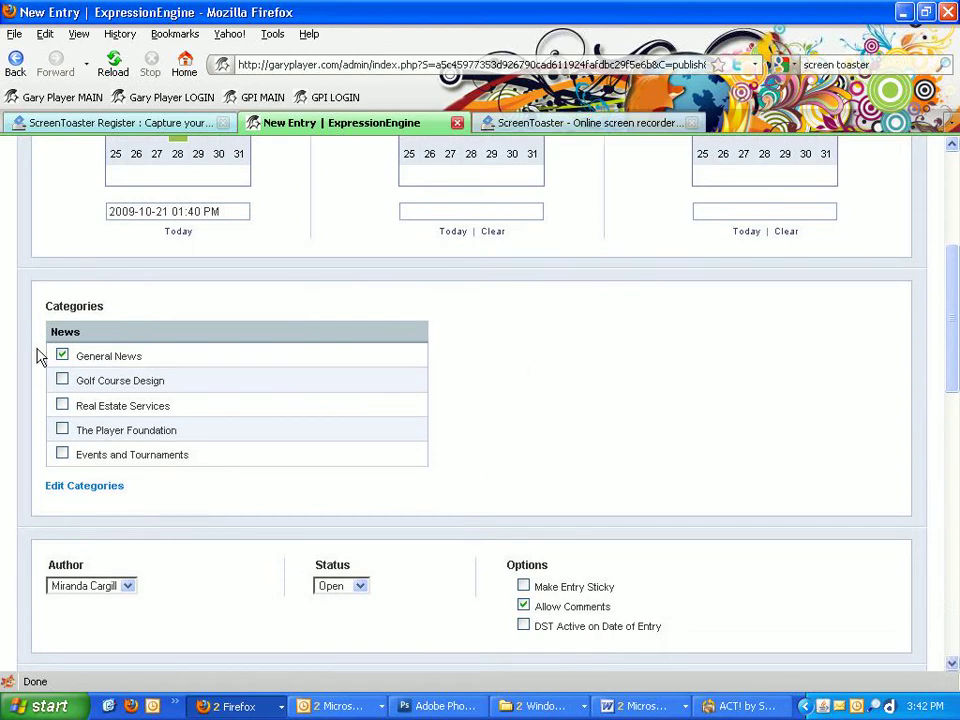
Step: File the entry only under Events and Tournaments, unticking General News
{"action": "left_click", "coordinate": [63, 381]}
{"action": "left_click", "coordinate": [62, 356]}
{"action": "left_click", "coordinate": [63, 455]}
{"action": "left_click", "coordinate": [62, 381]}
{"action": "scroll", "coordinate": [198, 456], "scroll_direction": "down", "scroll_amount": 3}
{"action": "scroll", "coordinate": [195, 440], "scroll_direction": "down", "scroll_amount": 1}
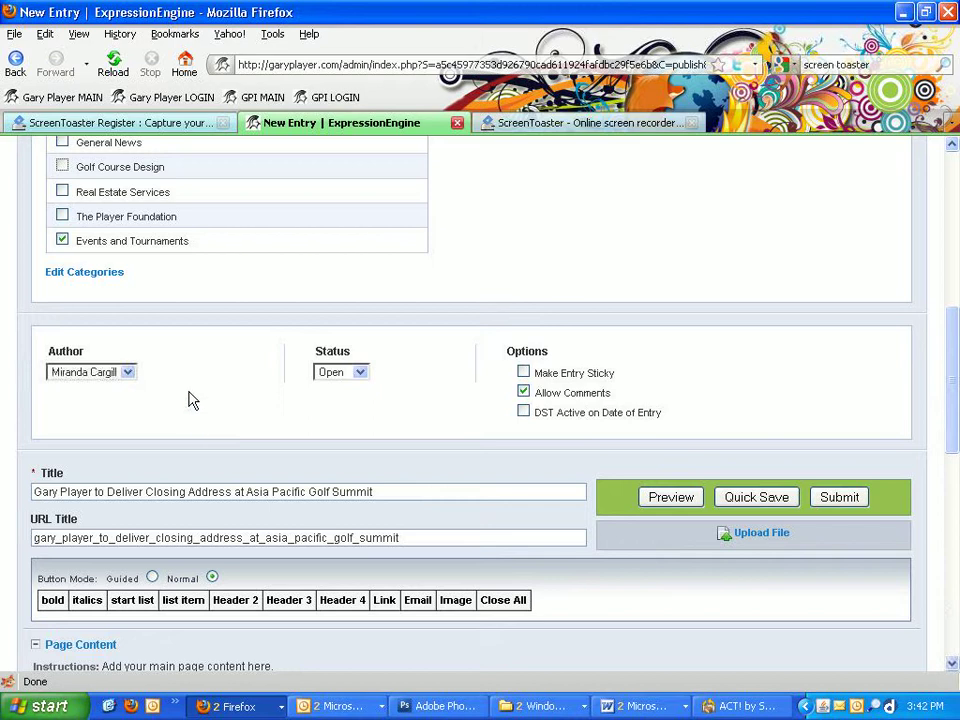
{"action": "left_click", "coordinate": [362, 374]}
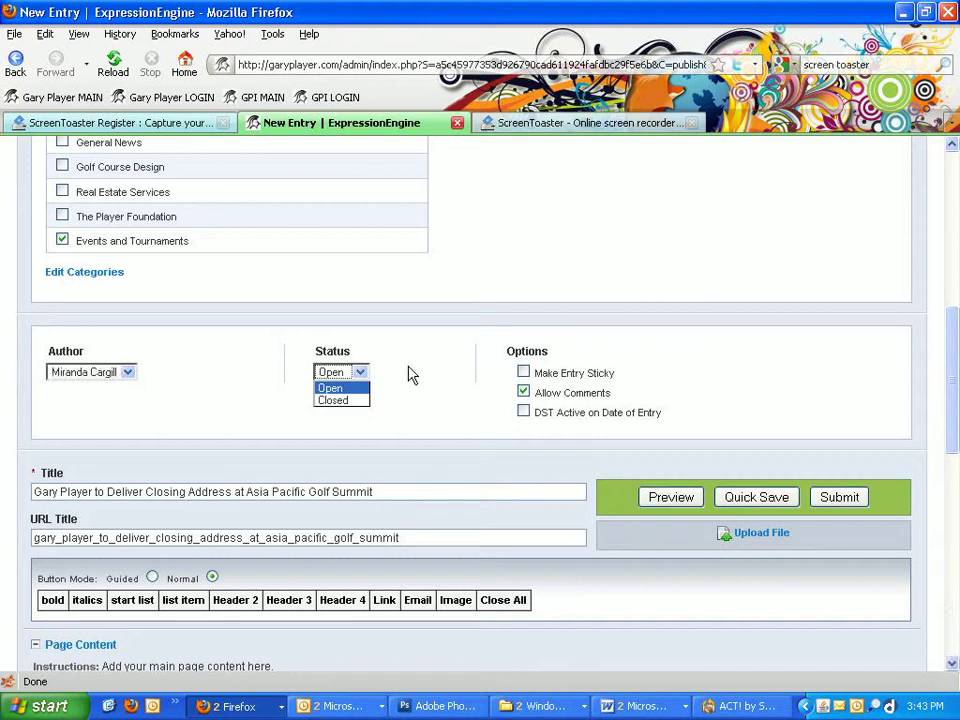
{"action": "left_click", "coordinate": [410, 376]}
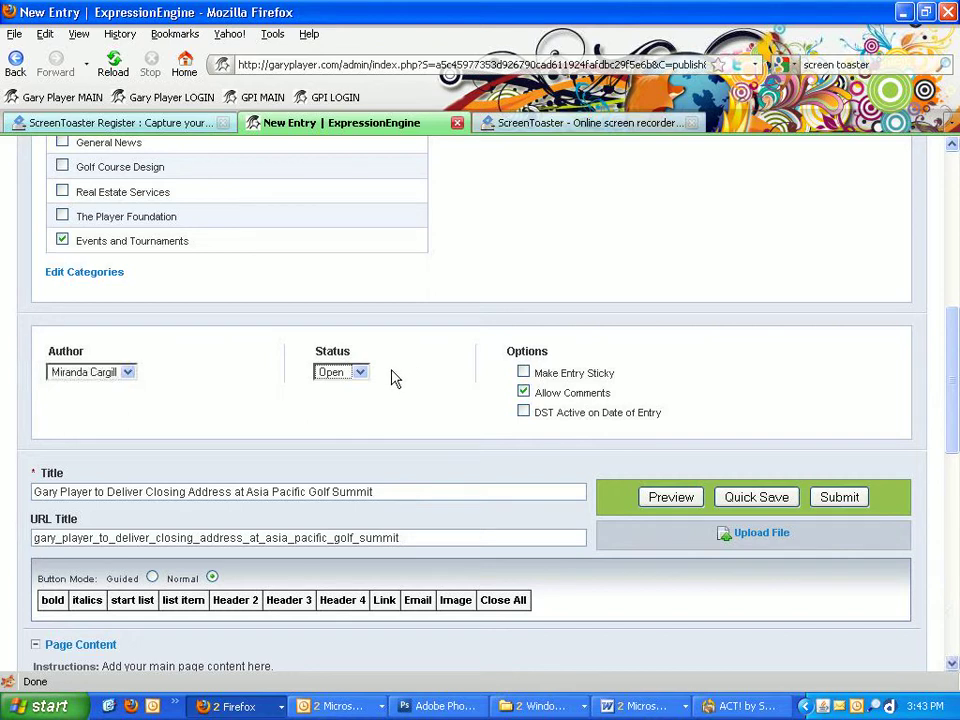
{"action": "left_click", "coordinate": [523, 391]}
Step: Scroll down the New Entry page to bring the Page Content text into view
{"action": "scroll", "coordinate": [415, 407], "scroll_direction": "down", "scroll_amount": 3}
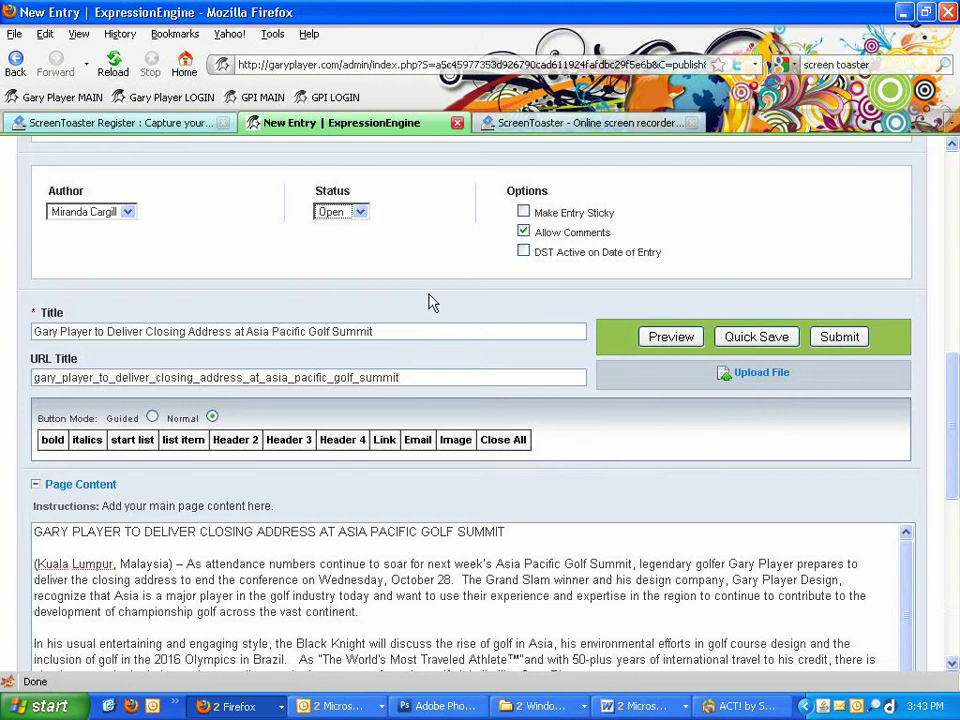
{"action": "scroll", "coordinate": [433, 302], "scroll_direction": "down", "scroll_amount": 3}
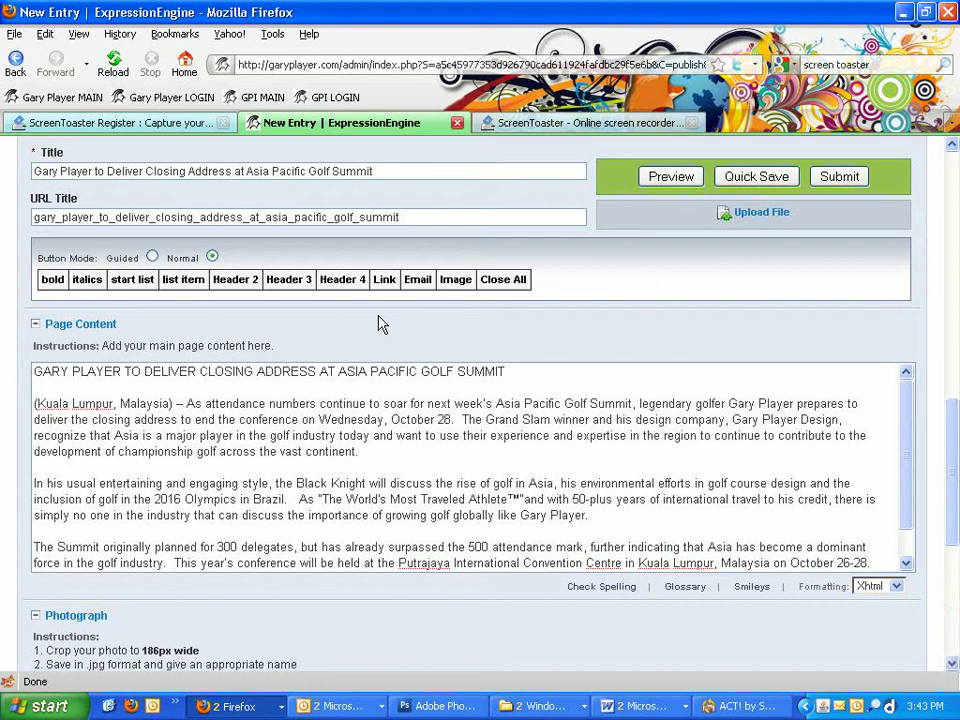
{"action": "scroll", "coordinate": [378, 323], "scroll_direction": "up", "scroll_amount": 1}
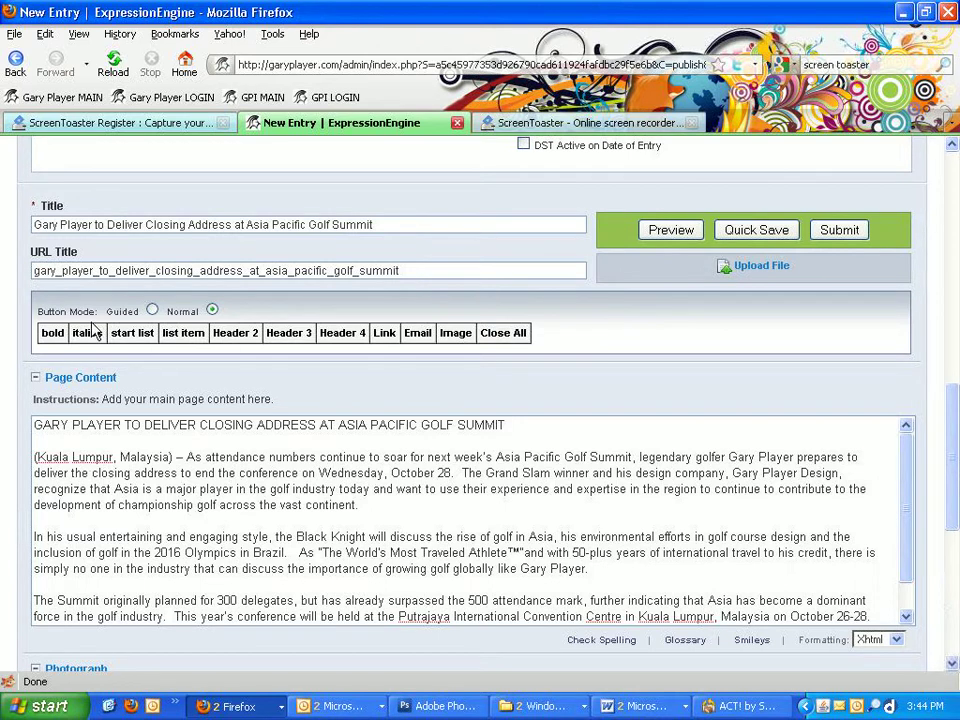
{"action": "scroll", "coordinate": [297, 356], "scroll_direction": "down", "scroll_amount": 2}
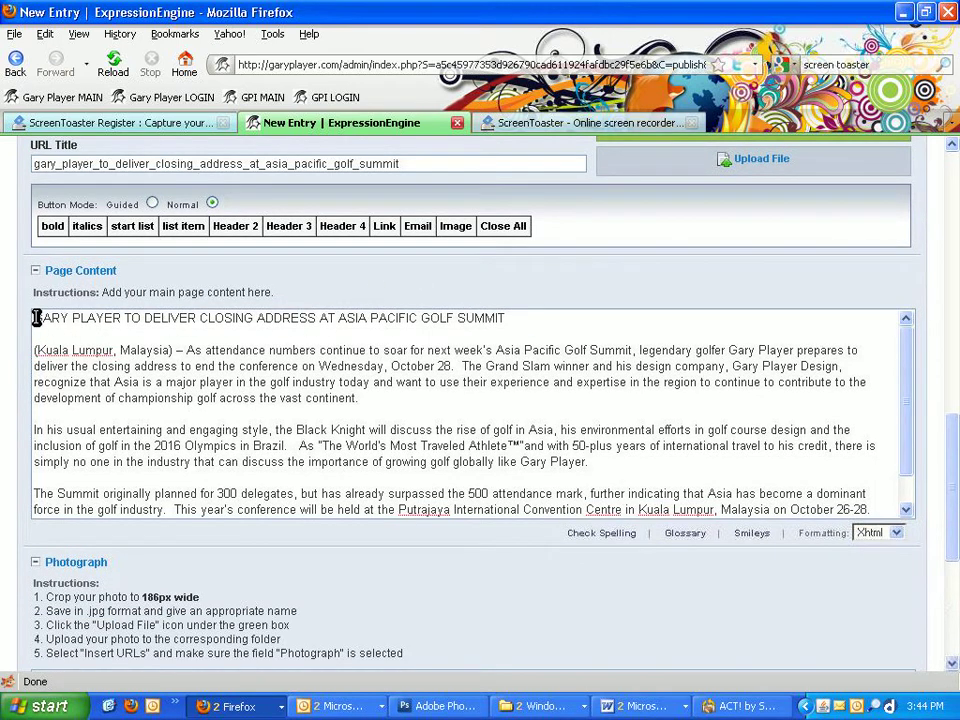
Step: Delete the duplicated all-caps headline and blank lines from the top of the body
{"action": "left_click_drag", "start_coordinate": [37, 318], "coordinate": [499, 315]}
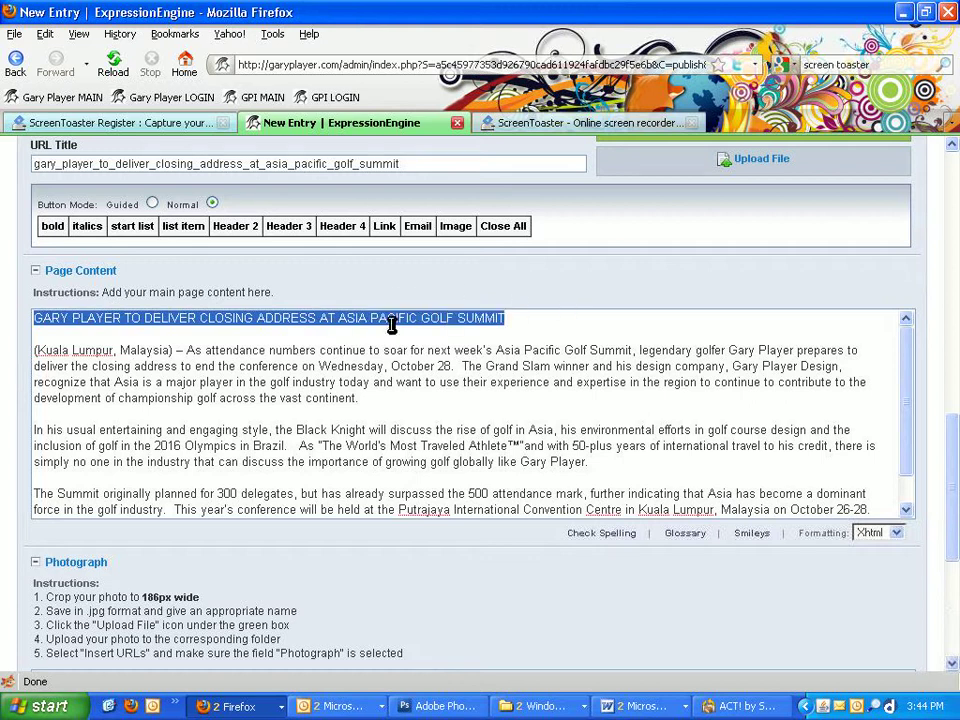
{"action": "key", "text": "Delete"}
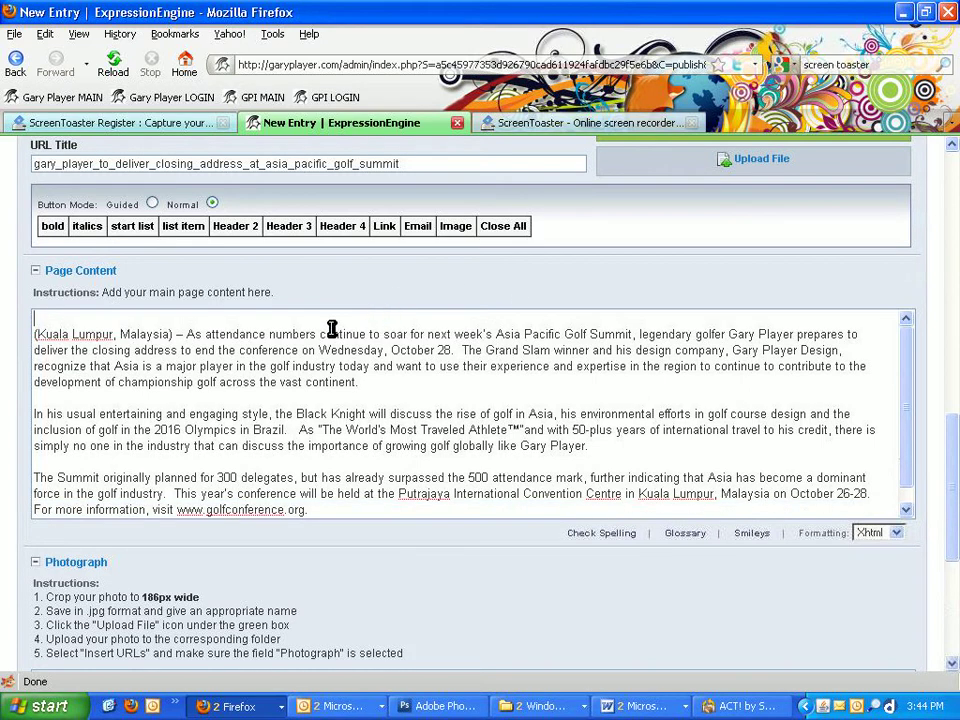
{"action": "key", "text": "Delete"}
{"action": "key", "text": "Delete"}
Step: Delete the '(Kuala Lumpur, Malaysia) –' dateline so the body starts with 'As attendance numbers'
{"action": "left_click_drag", "start_coordinate": [187, 319], "coordinate": [35, 319]}
{"action": "key", "text": "Delete"}
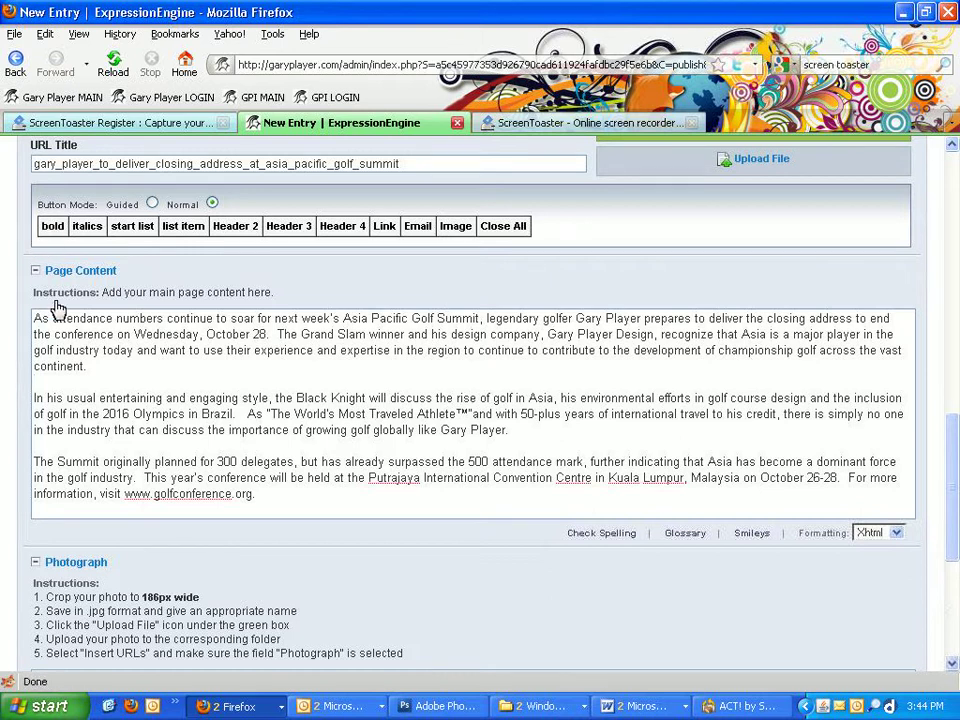
{"action": "left_click_drag", "start_coordinate": [55, 350], "coordinate": [134, 350]}
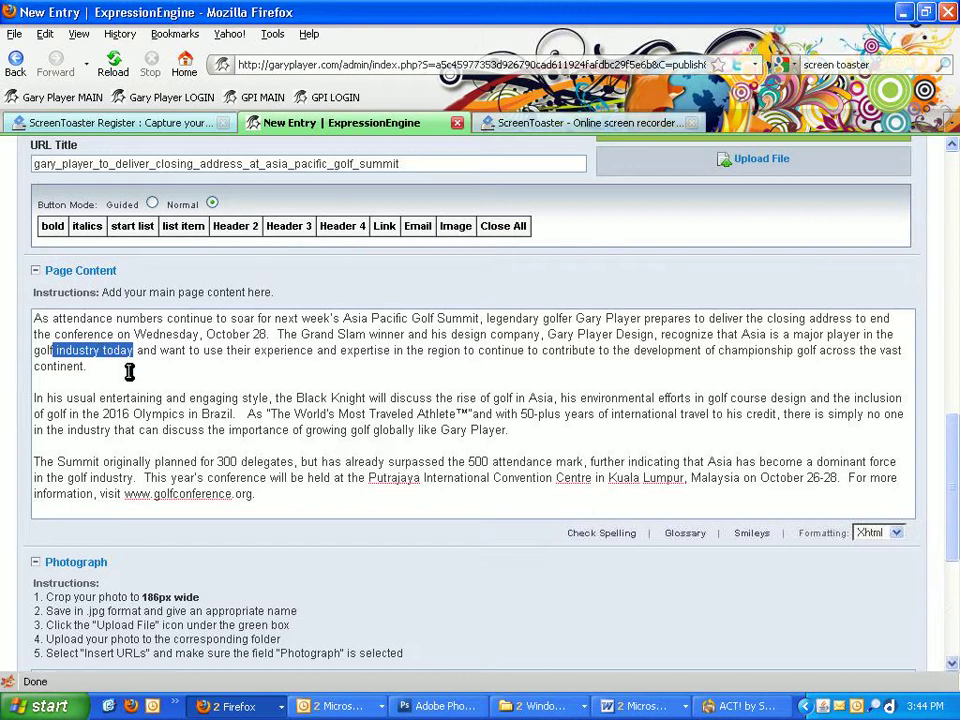
{"action": "left_click", "coordinate": [95, 361]}
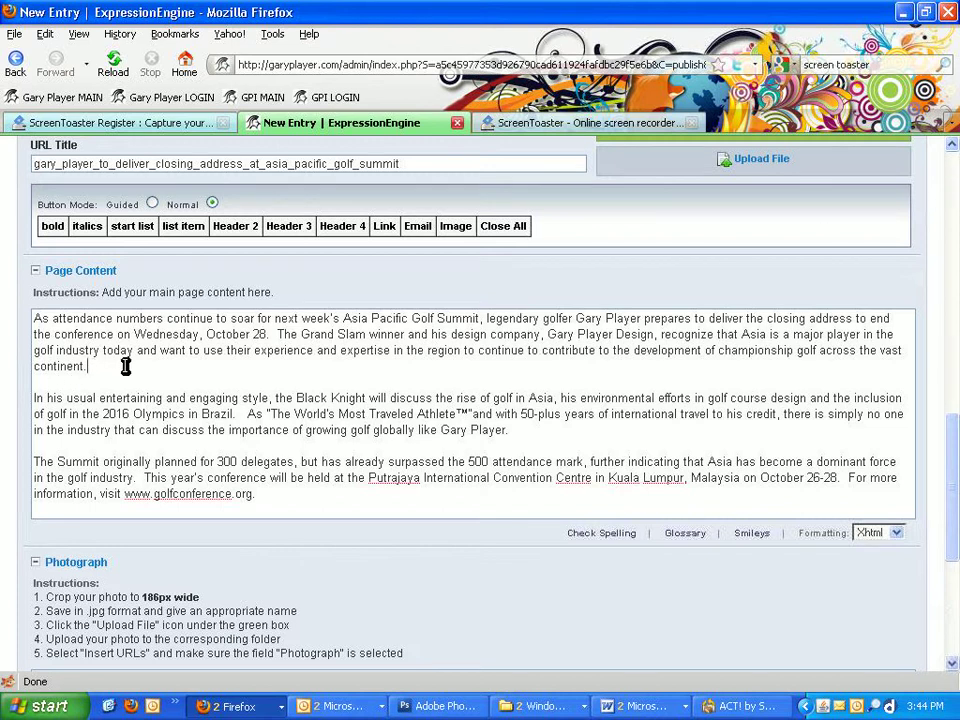
{"action": "scroll", "coordinate": [124, 360], "scroll_direction": "down", "scroll_amount": 1}
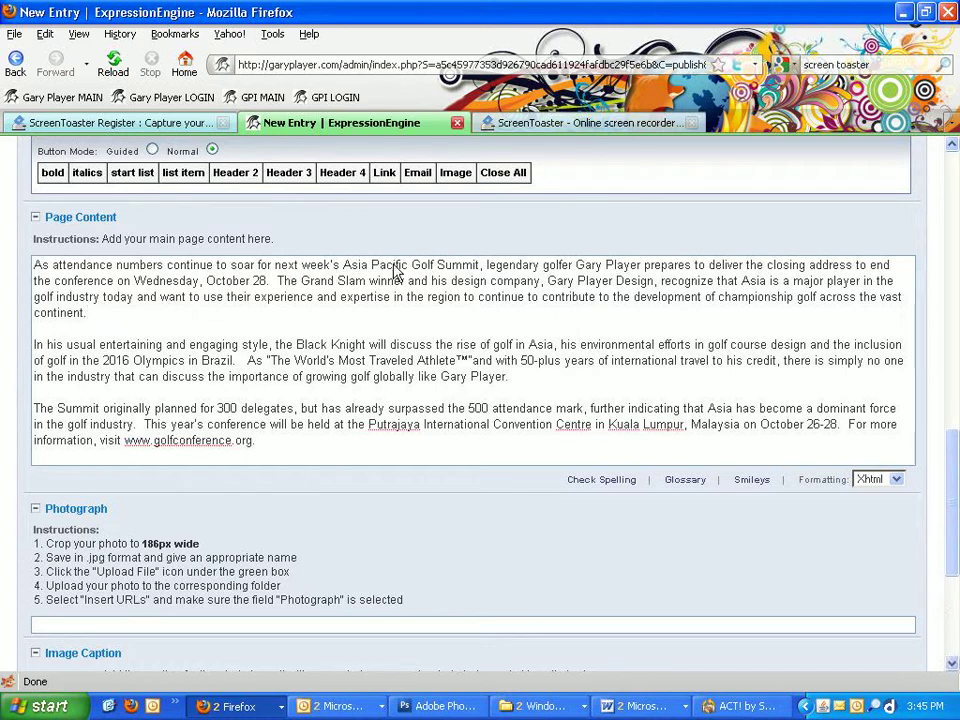
Step: Wrap 'Asia Pacific Golf Summit' in the first sentence in strong tags
{"action": "left_click_drag", "start_coordinate": [343, 264], "coordinate": [480, 264]}
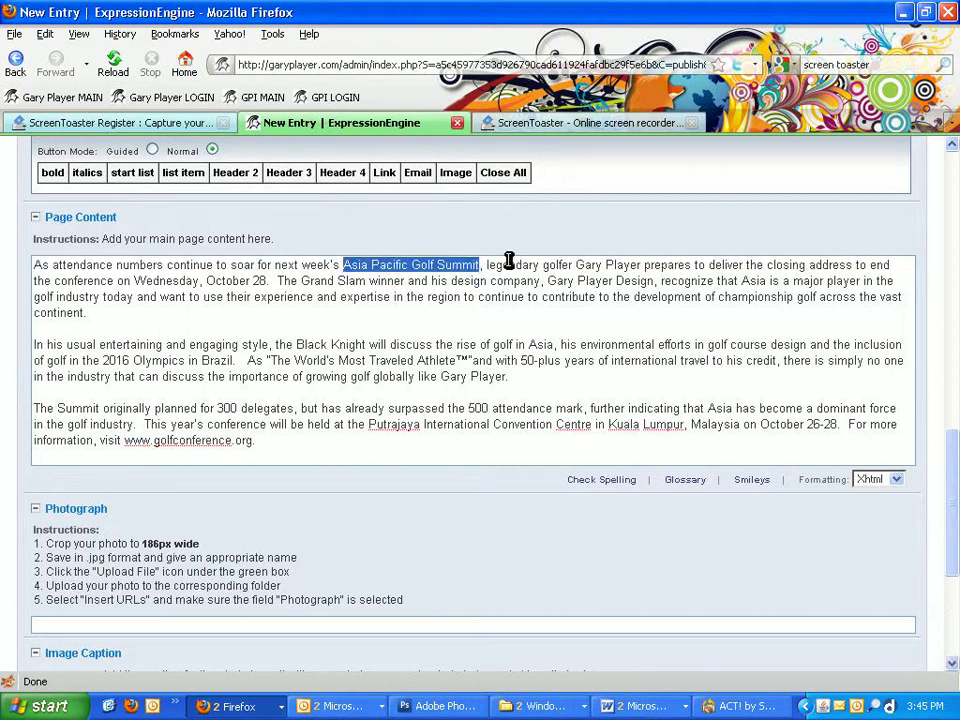
{"action": "left_click", "coordinate": [51, 172]}
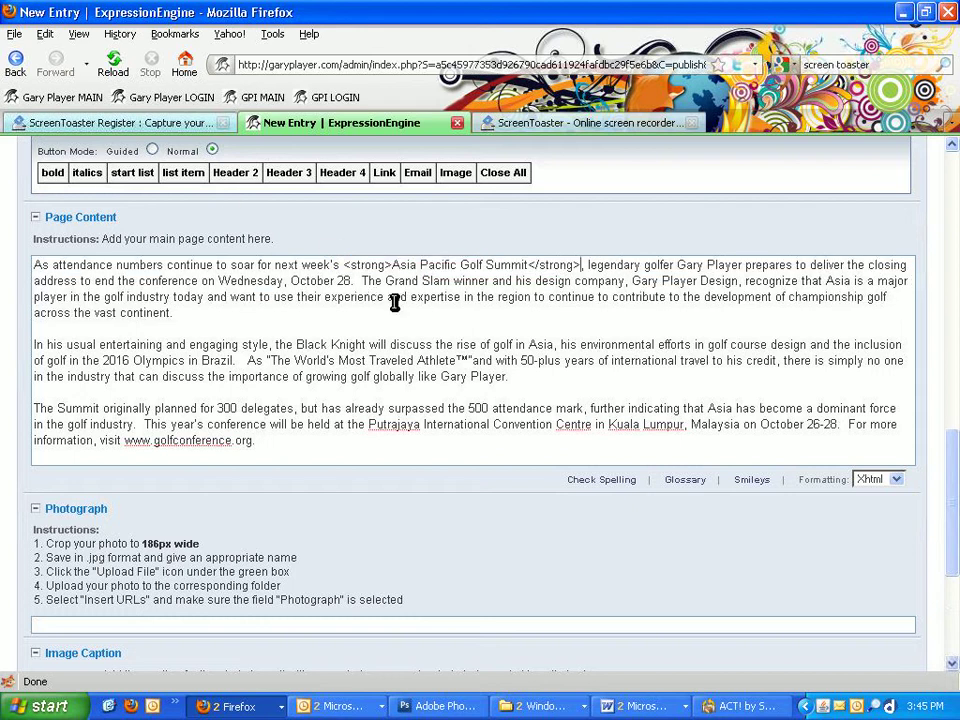
{"action": "left_click", "coordinate": [334, 310]}
{"action": "left_click", "coordinate": [201, 452]}
{"action": "scroll", "coordinate": [574, 369], "scroll_direction": "up", "scroll_amount": 1}
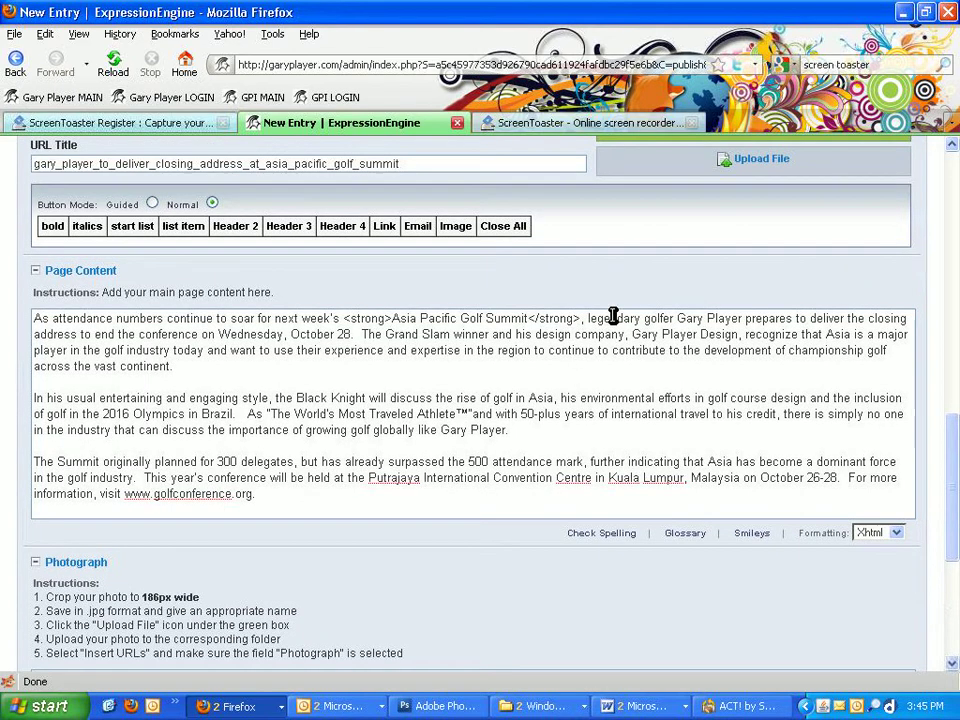
{"action": "scroll", "coordinate": [613, 316], "scroll_direction": "up", "scroll_amount": 2}
Step: Upload the GaryPlayer photo from the 20091020 GP GPD GOLF ASIA SUMMIT folder to the News directory
{"action": "left_click", "coordinate": [760, 268]}
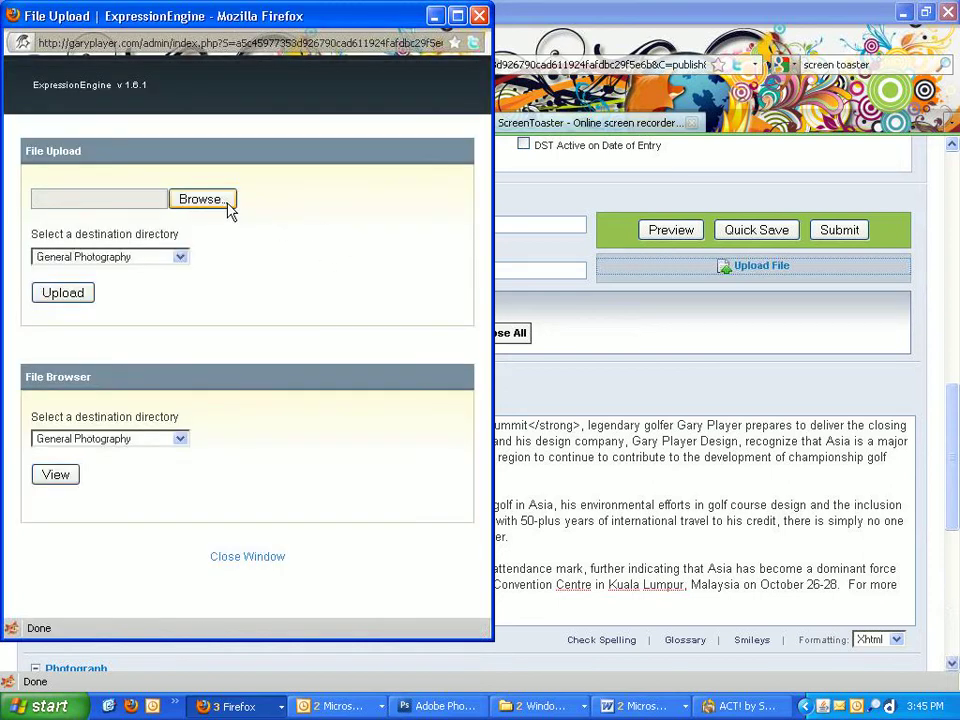
{"action": "left_click", "coordinate": [226, 205]}
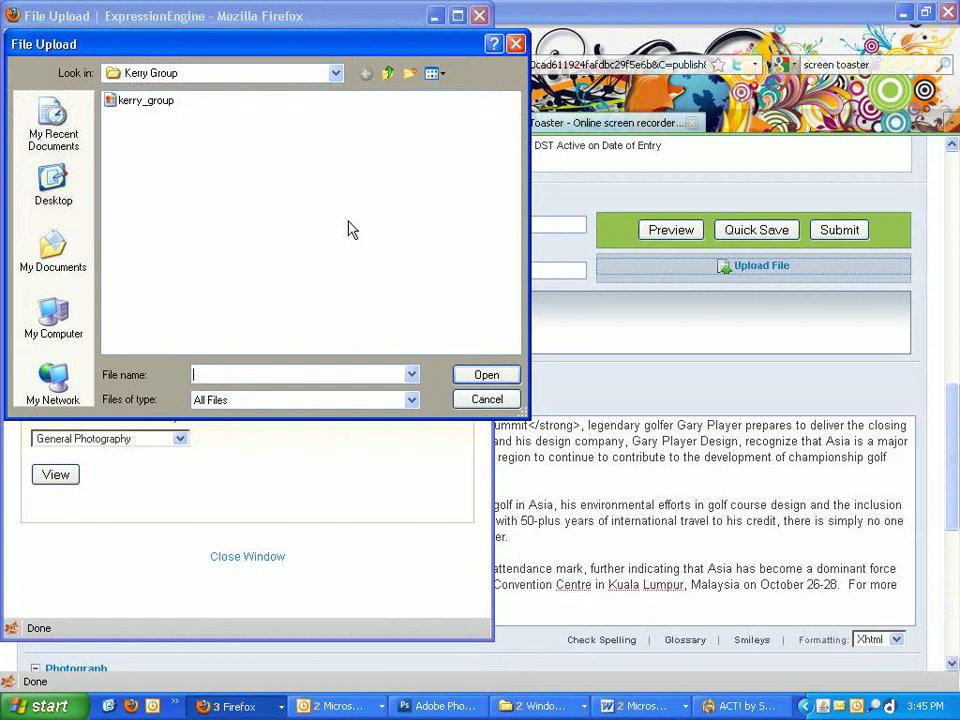
{"action": "double_click", "coordinate": [142, 100]}
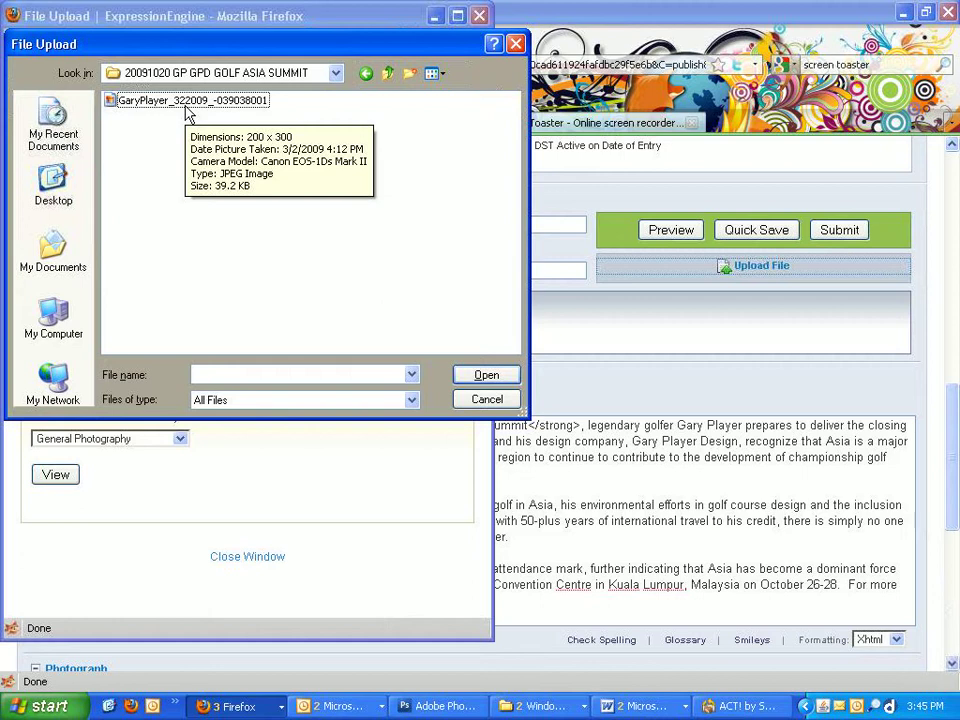
{"action": "left_click", "coordinate": [150, 100]}
{"action": "left_click", "coordinate": [478, 374]}
{"action": "left_click", "coordinate": [137, 257]}
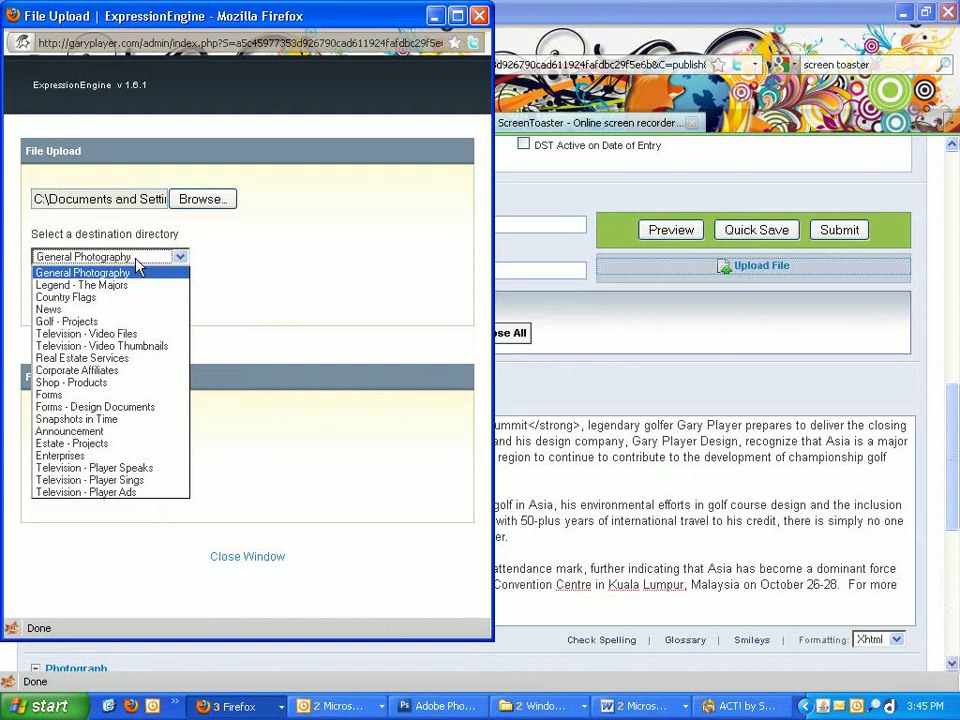
{"action": "left_click", "coordinate": [58, 308]}
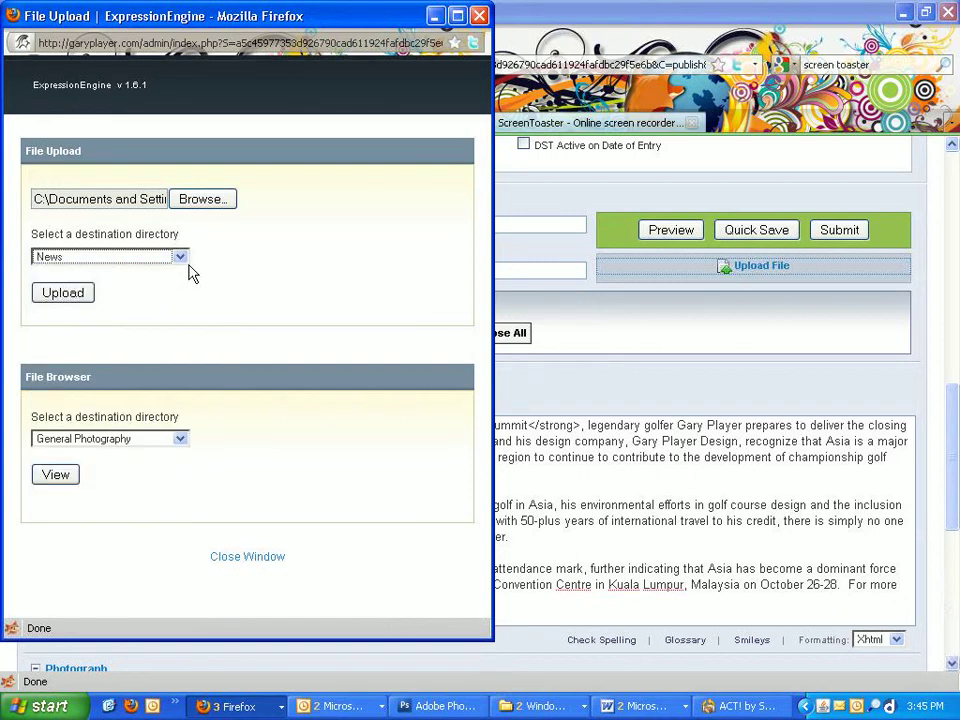
{"action": "left_click", "coordinate": [66, 295]}
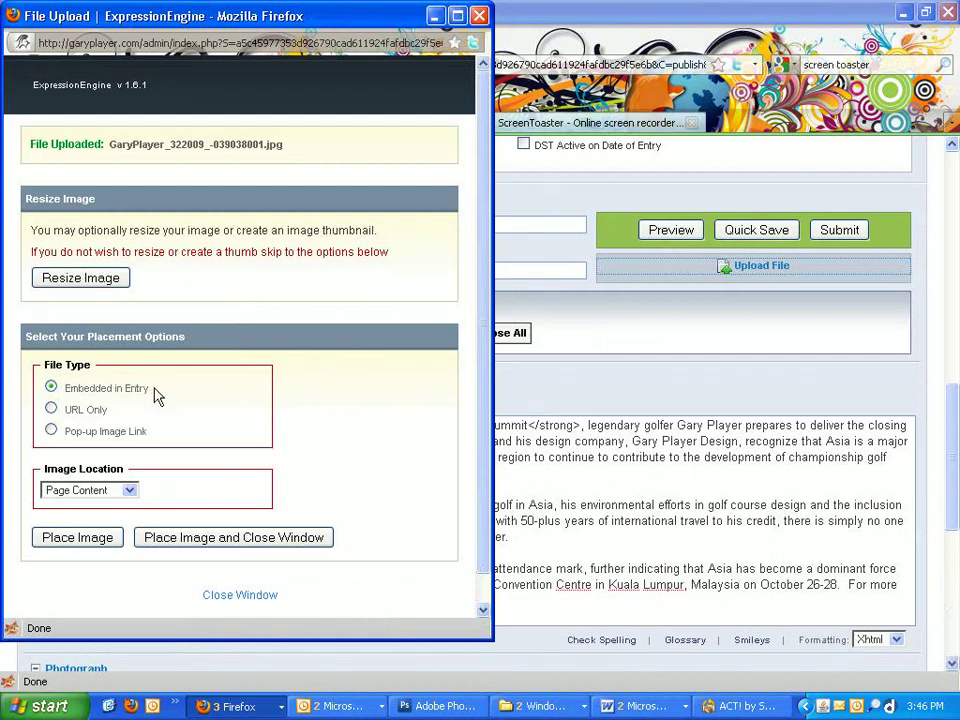
Step: Embed GaryPlayer_322009_-039038001.jpg at 200×300 at the end of Page Content
{"action": "left_click", "coordinate": [78, 493]}
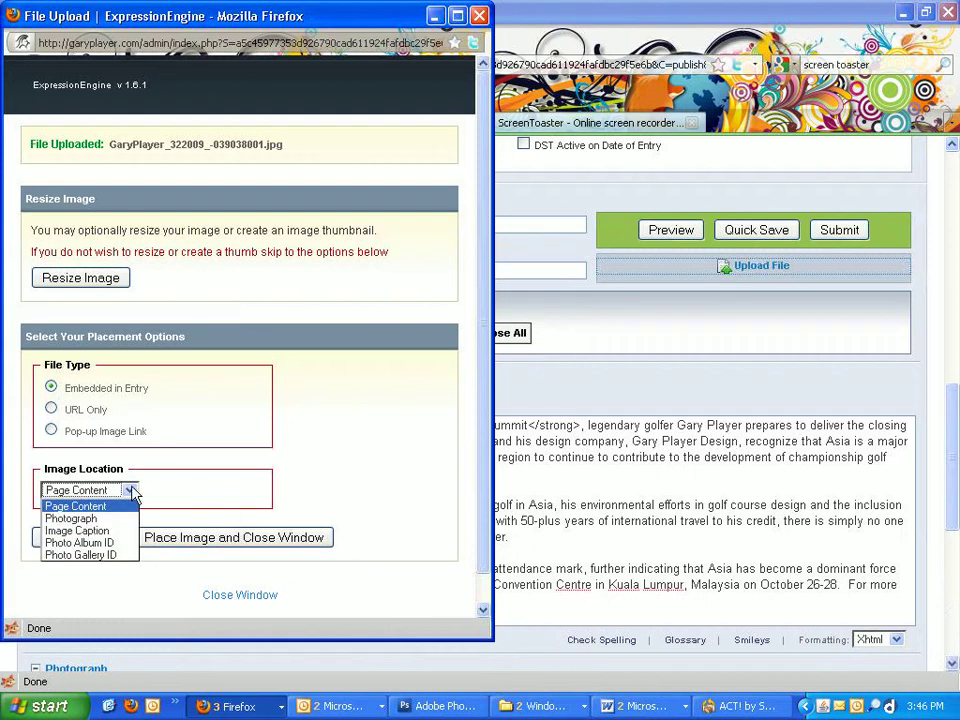
{"action": "left_click", "coordinate": [130, 490]}
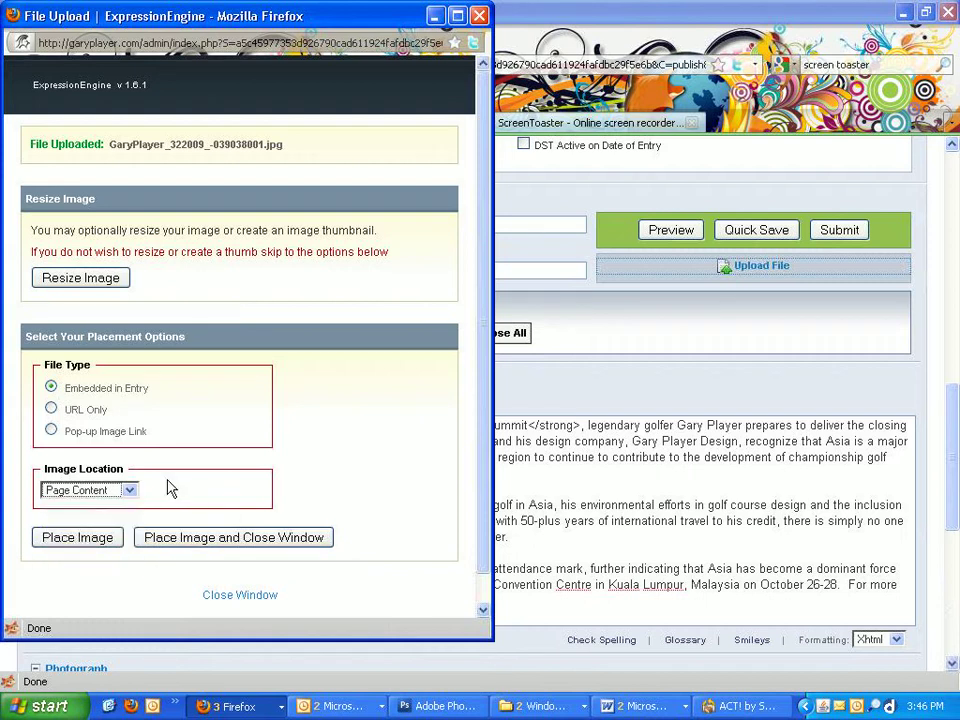
{"action": "left_click", "coordinate": [170, 545]}
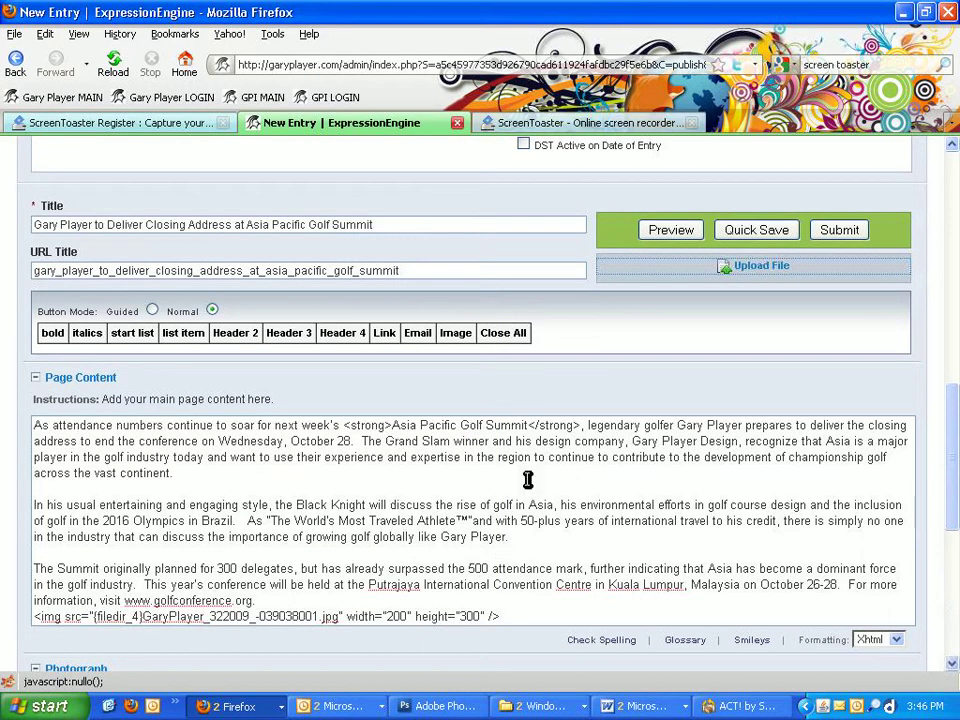
Step: Cut the Gary Player img tag from the content's end and paste it before "As attendance"
{"action": "scroll", "coordinate": [540, 444], "scroll_direction": "down", "scroll_amount": 1}
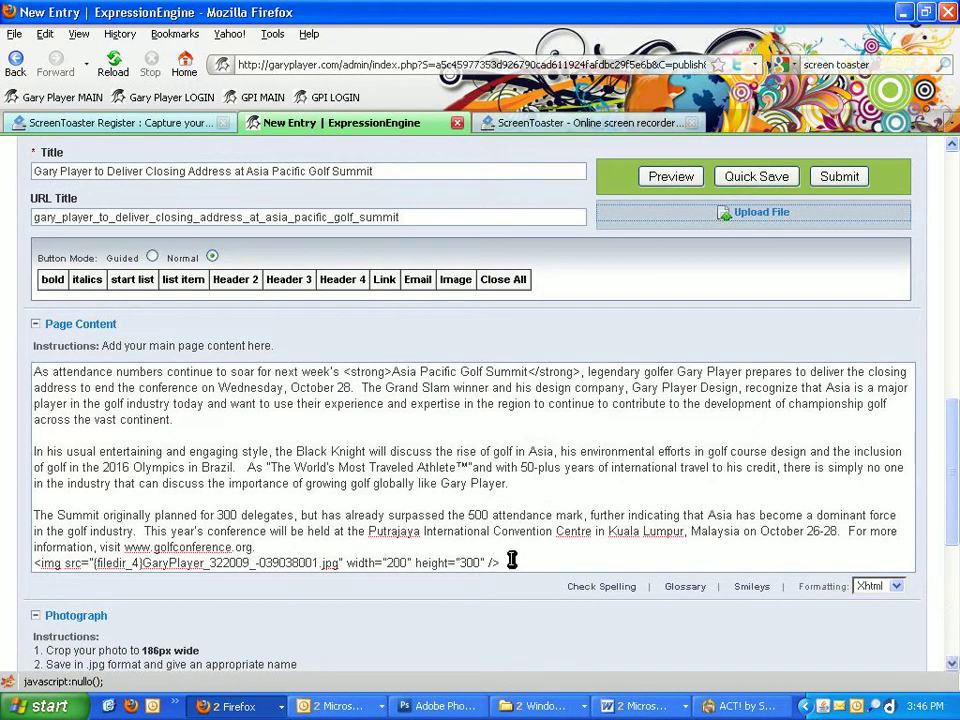
{"action": "left_click_drag", "start_coordinate": [512, 562], "coordinate": [17, 561]}
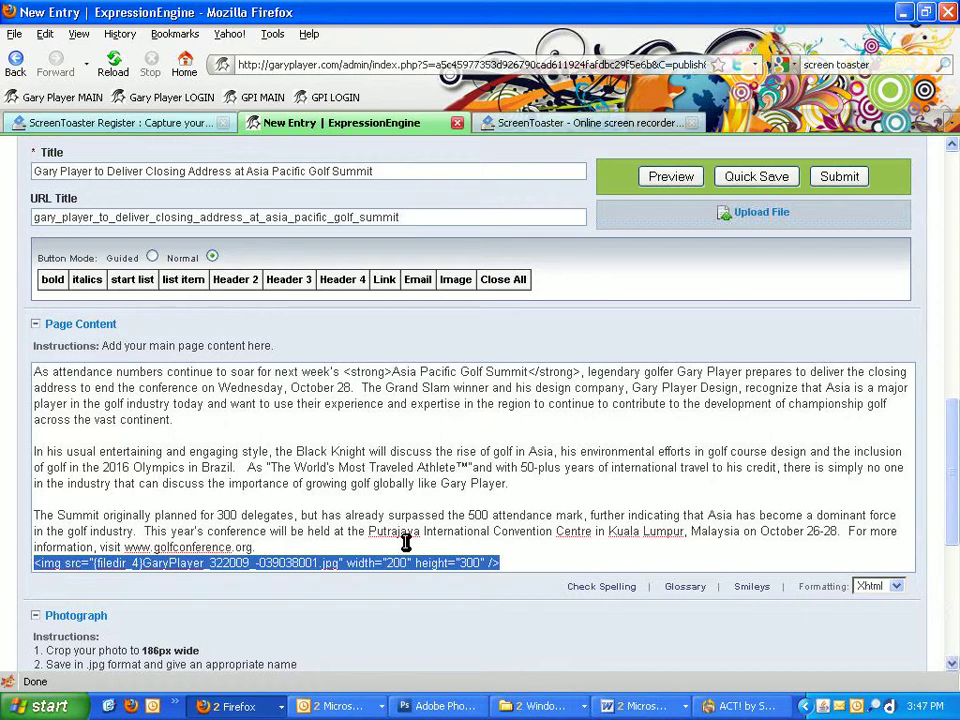
{"action": "key", "text": "ctrl+x"}
{"action": "scroll", "coordinate": [398, 520], "scroll_direction": "up", "scroll_amount": 5}
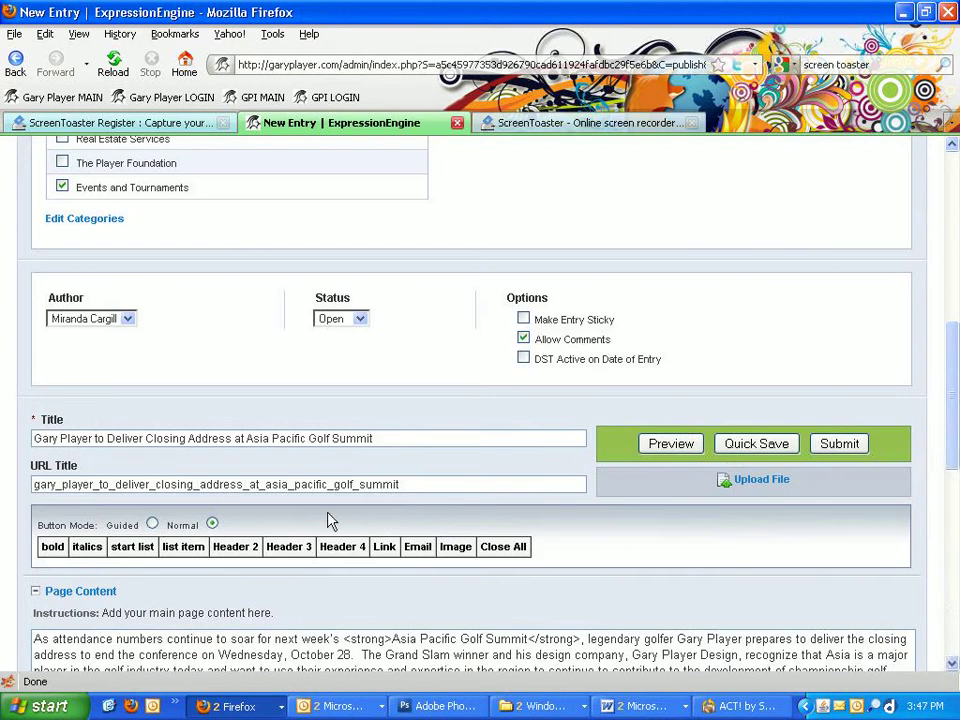
{"action": "scroll", "coordinate": [336, 516], "scroll_direction": "down", "scroll_amount": 5}
{"action": "left_click", "coordinate": [31, 375]}
{"action": "key", "text": "ctrl+v"}
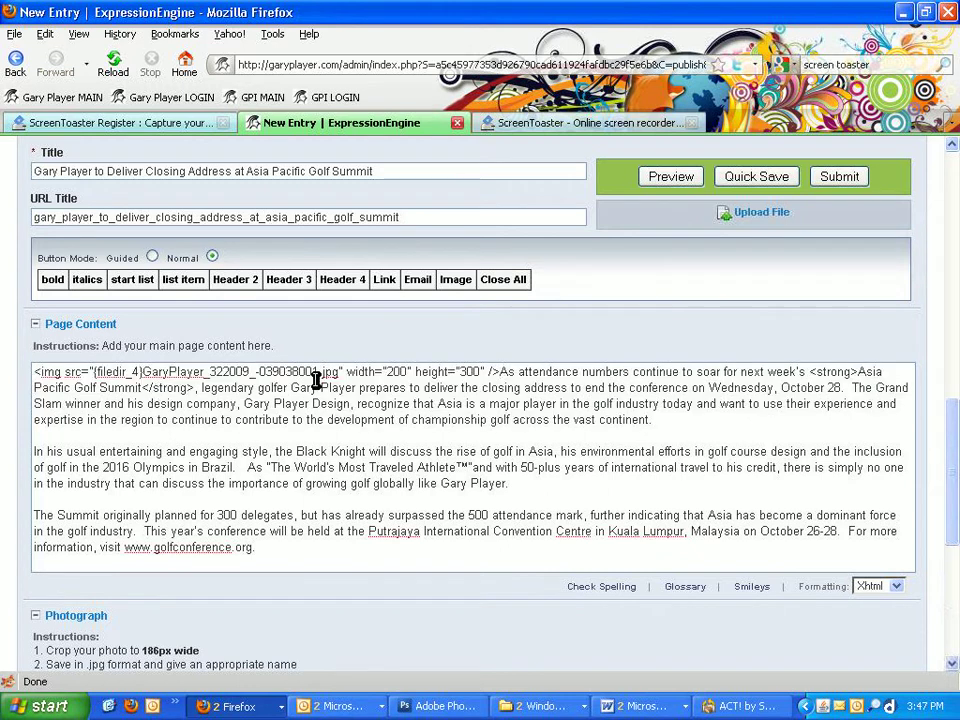
Step: Add class="left" to the image tag, before its height attribute
{"action": "left_click", "coordinate": [418, 371]}
{"action": "type", "text": "class="}
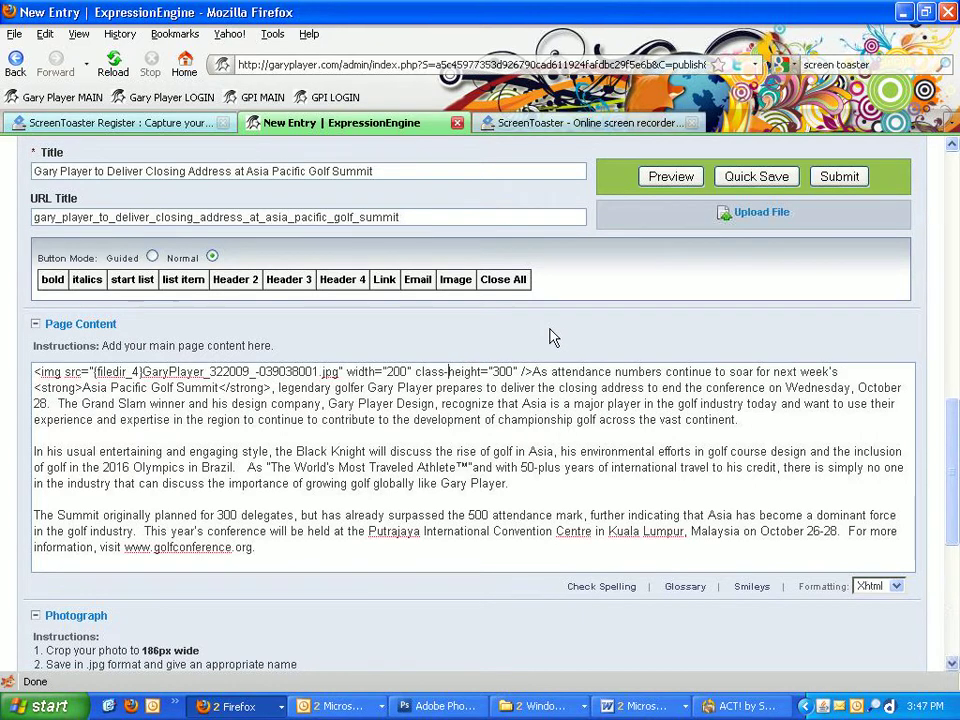
{"action": "type", "text": "\"\""}
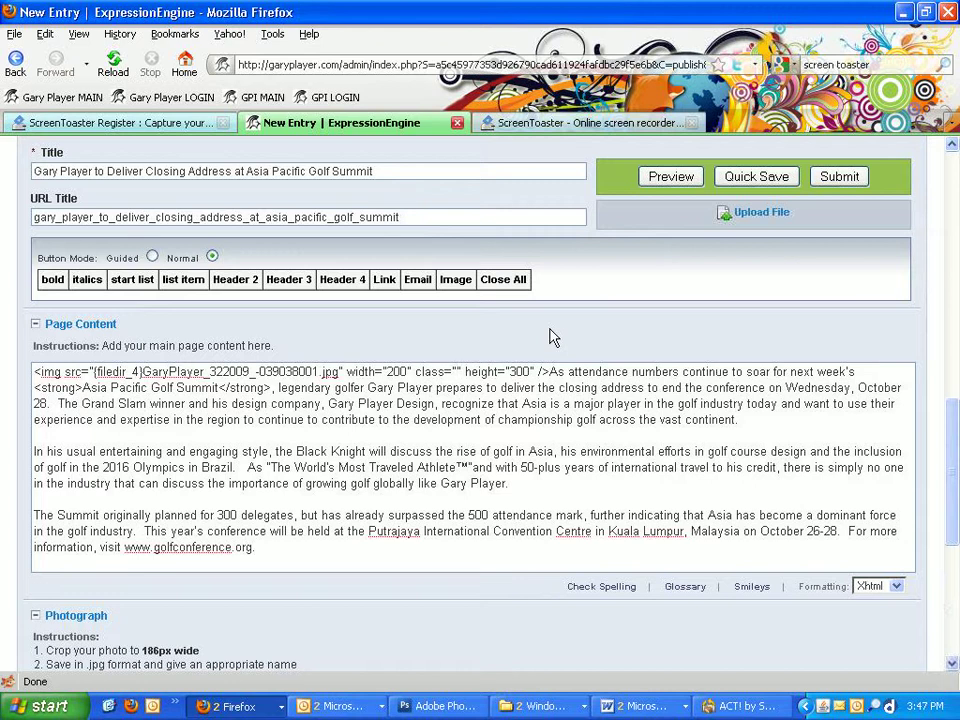
{"action": "type", "text": " left"}
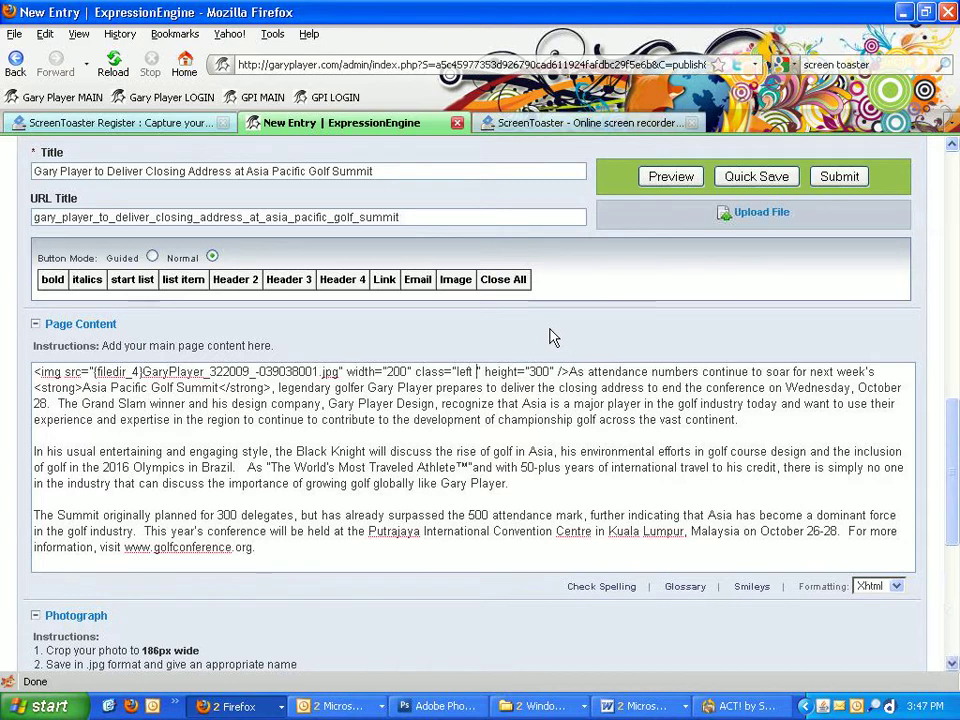
{"action": "left_click", "coordinate": [565, 372]}
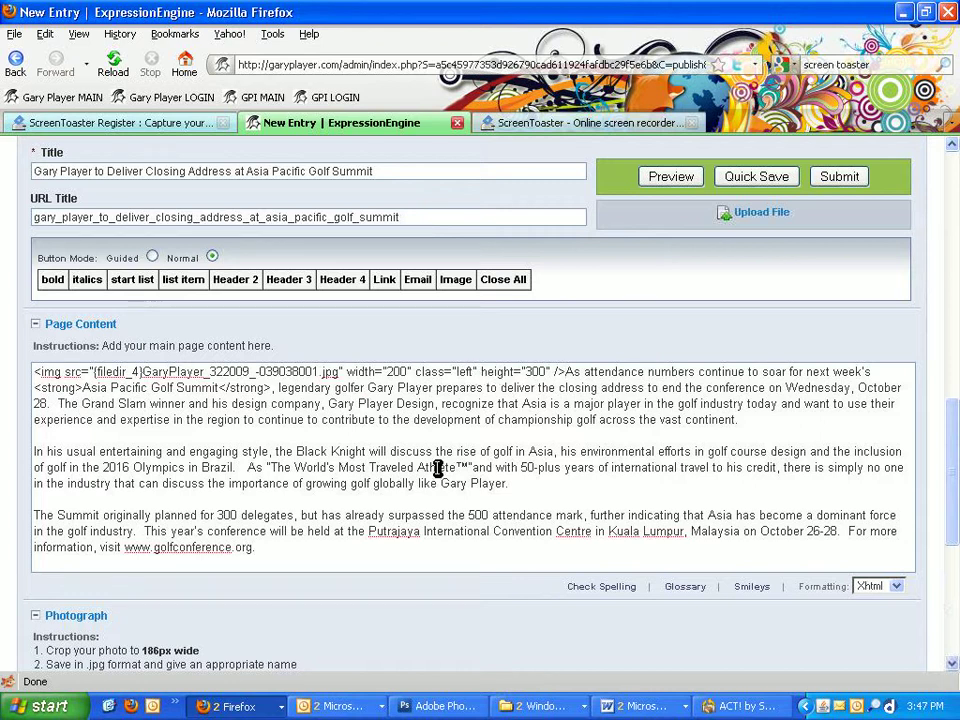
{"action": "left_click", "coordinate": [282, 557]}
{"action": "left_click", "coordinate": [284, 557]}
Step: Collapse the empty Image Caption section, then return to the top of the entry form
{"action": "scroll", "coordinate": [294, 497], "scroll_direction": "down", "scroll_amount": 6}
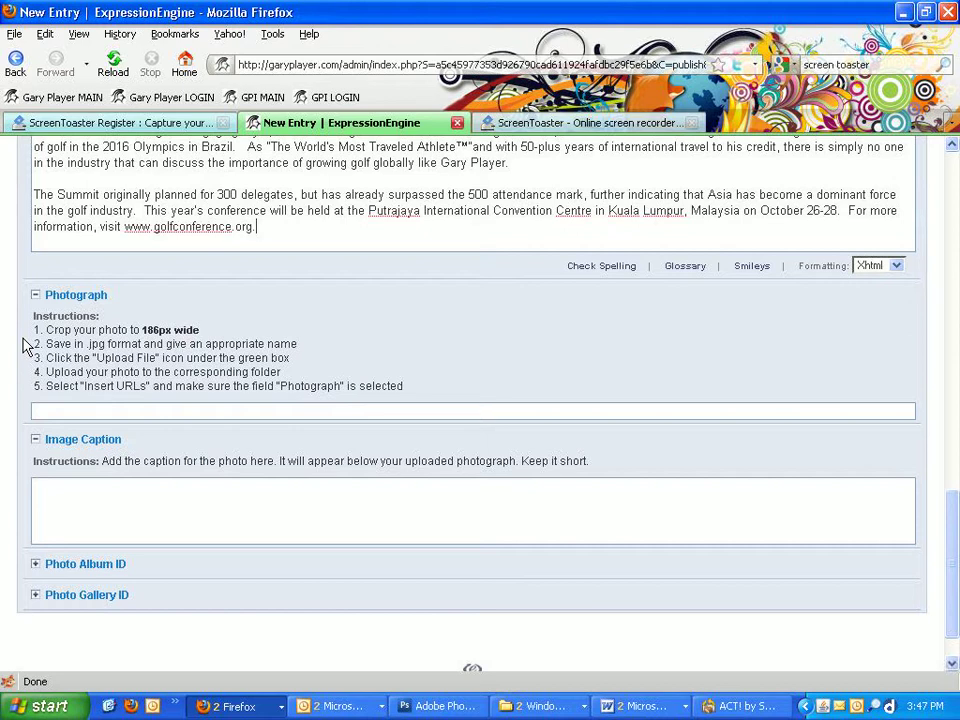
{"action": "left_click", "coordinate": [35, 441]}
{"action": "left_click", "coordinate": [40, 470]}
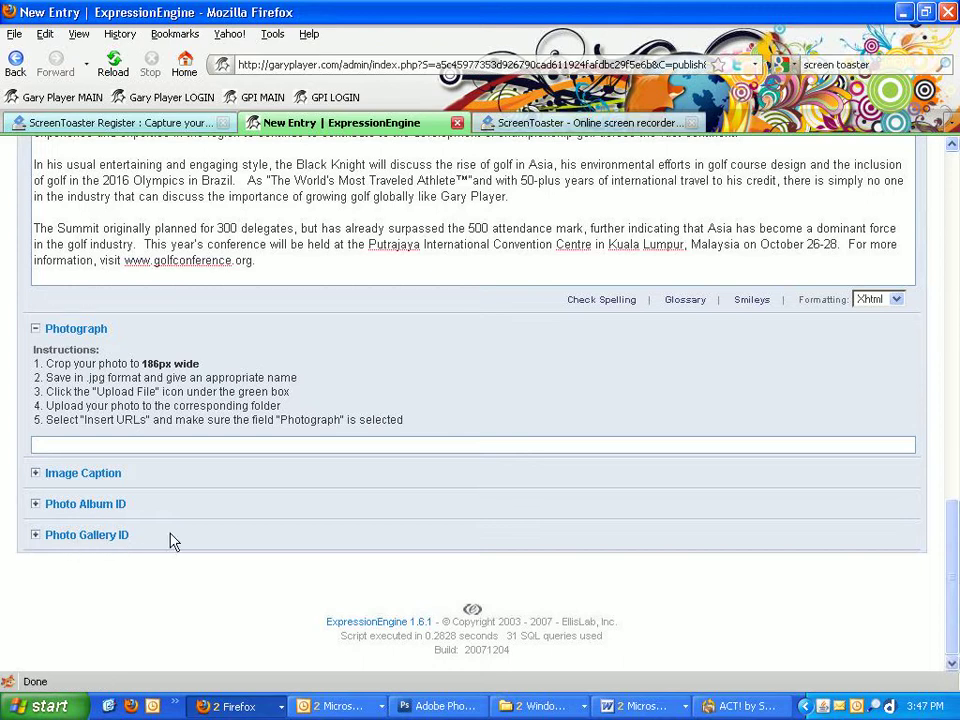
{"action": "scroll", "coordinate": [274, 516], "scroll_direction": "up", "scroll_amount": 5}
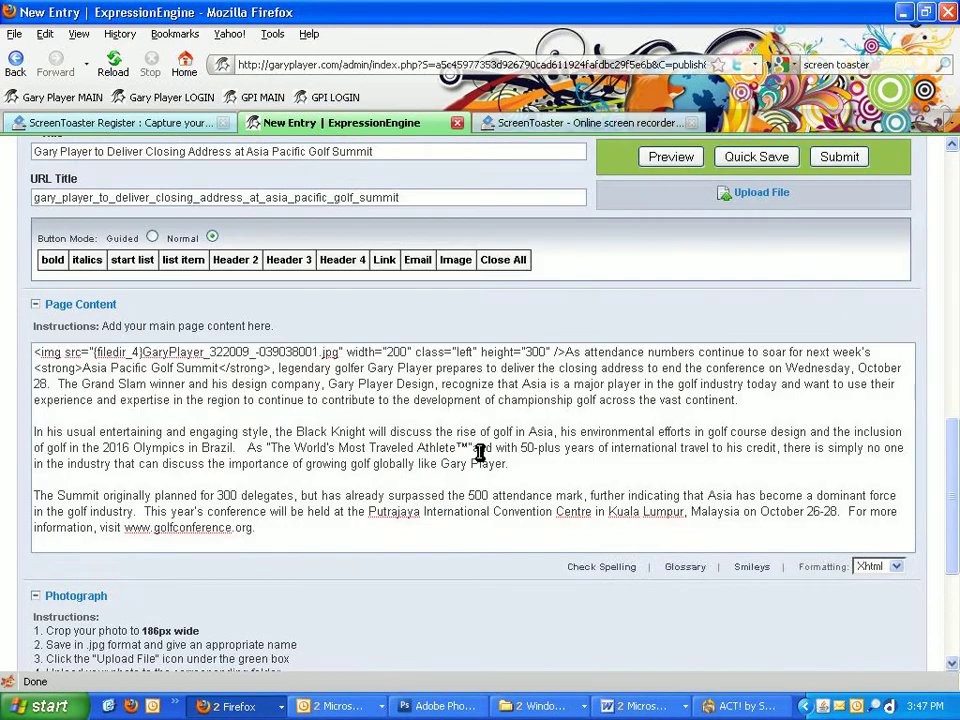
{"action": "scroll", "coordinate": [506, 443], "scroll_direction": "up", "scroll_amount": 2}
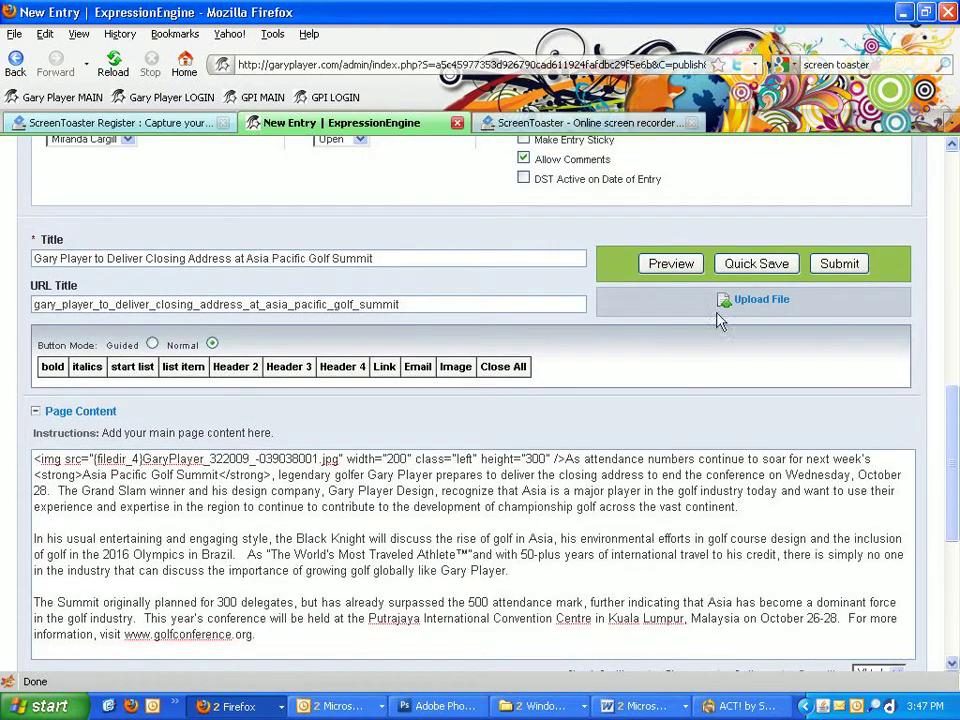
{"action": "scroll", "coordinate": [461, 336], "scroll_direction": "up", "scroll_amount": 8}
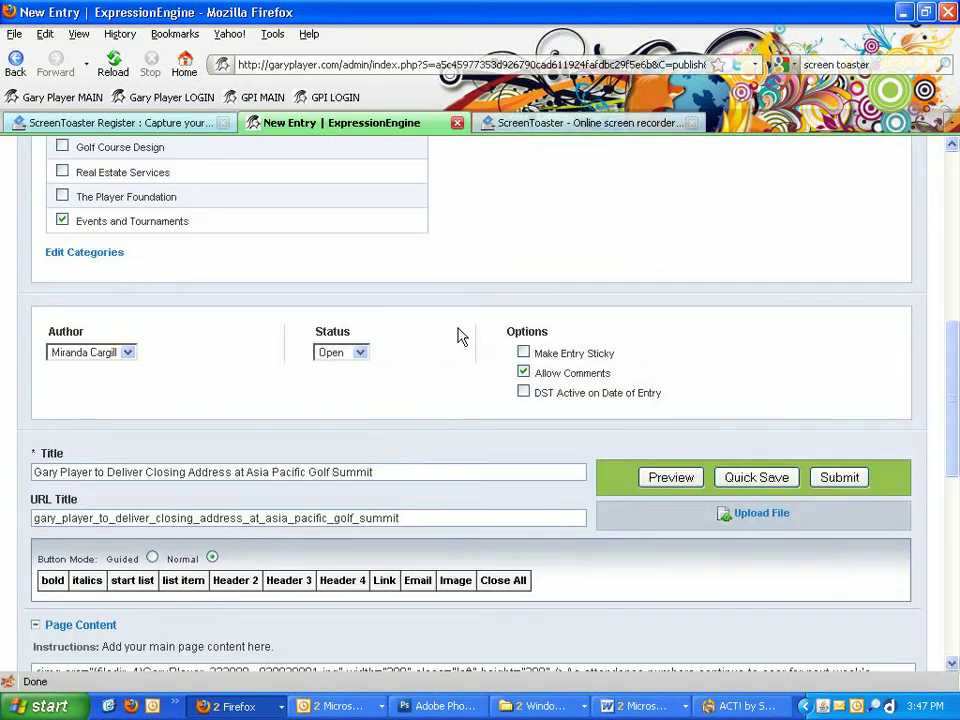
{"action": "scroll", "coordinate": [461, 336], "scroll_direction": "up", "scroll_amount": 6}
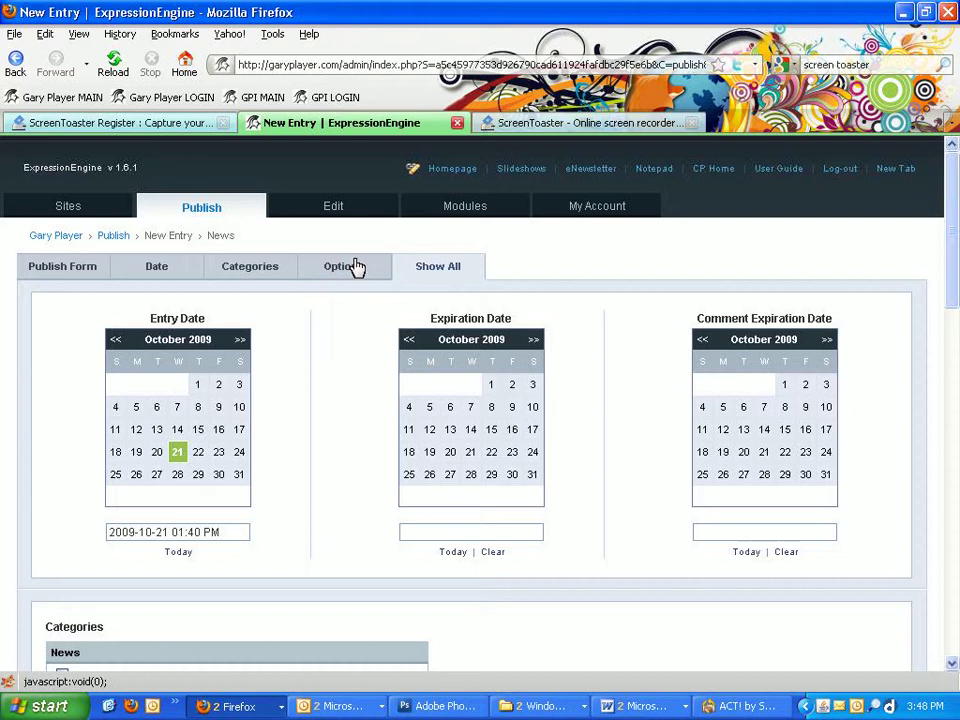
{"action": "scroll", "coordinate": [461, 392], "scroll_direction": "down", "scroll_amount": 14}
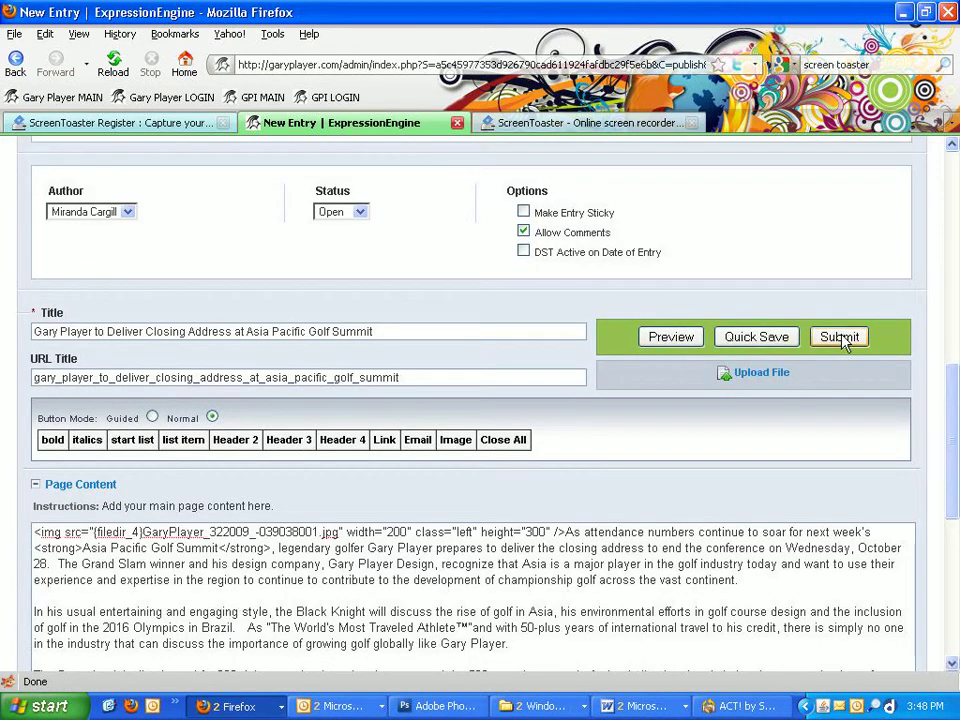
Step: Preview the News entry with its left-floated photo, then submit it for publishing
{"action": "left_click", "coordinate": [669, 342]}
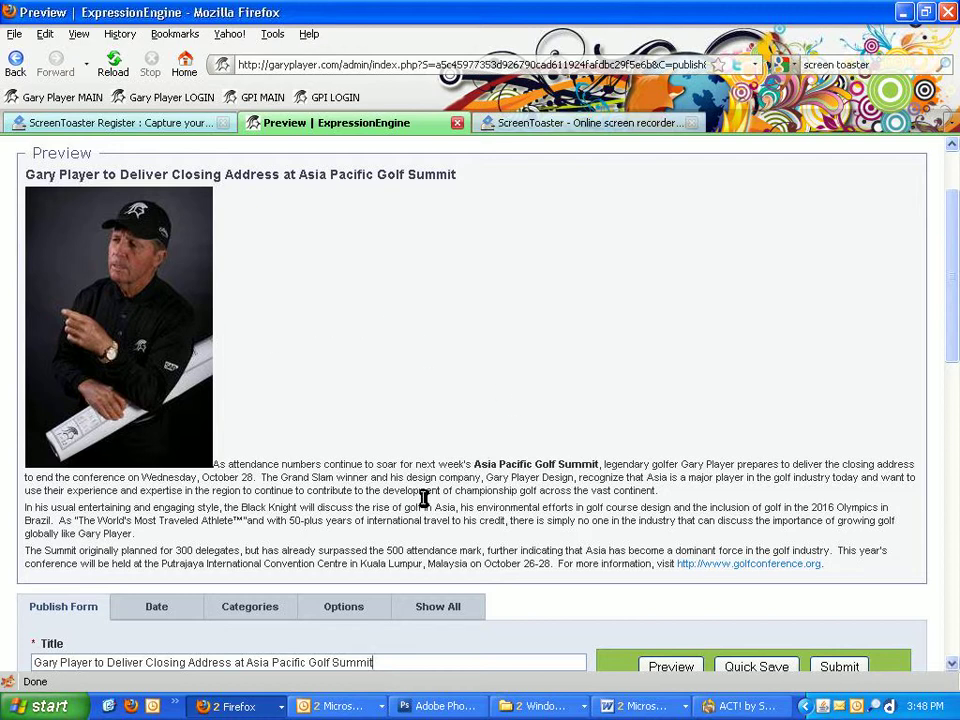
{"action": "scroll", "coordinate": [430, 480], "scroll_direction": "down", "scroll_amount": 1}
{"action": "scroll", "coordinate": [533, 462], "scroll_direction": "down", "scroll_amount": 3}
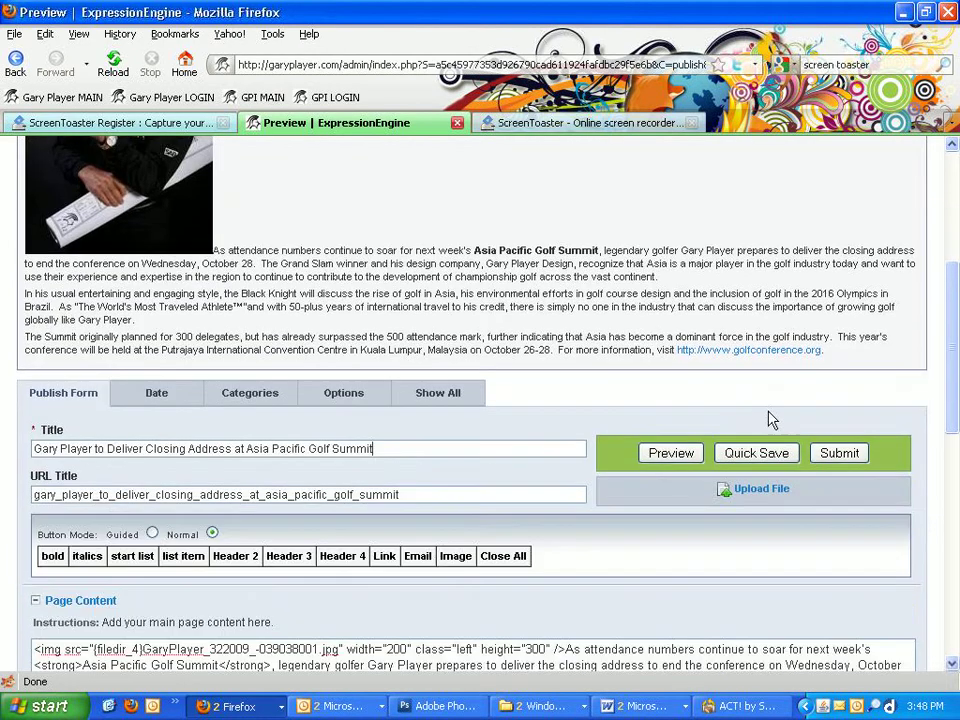
{"action": "left_click", "coordinate": [858, 458]}
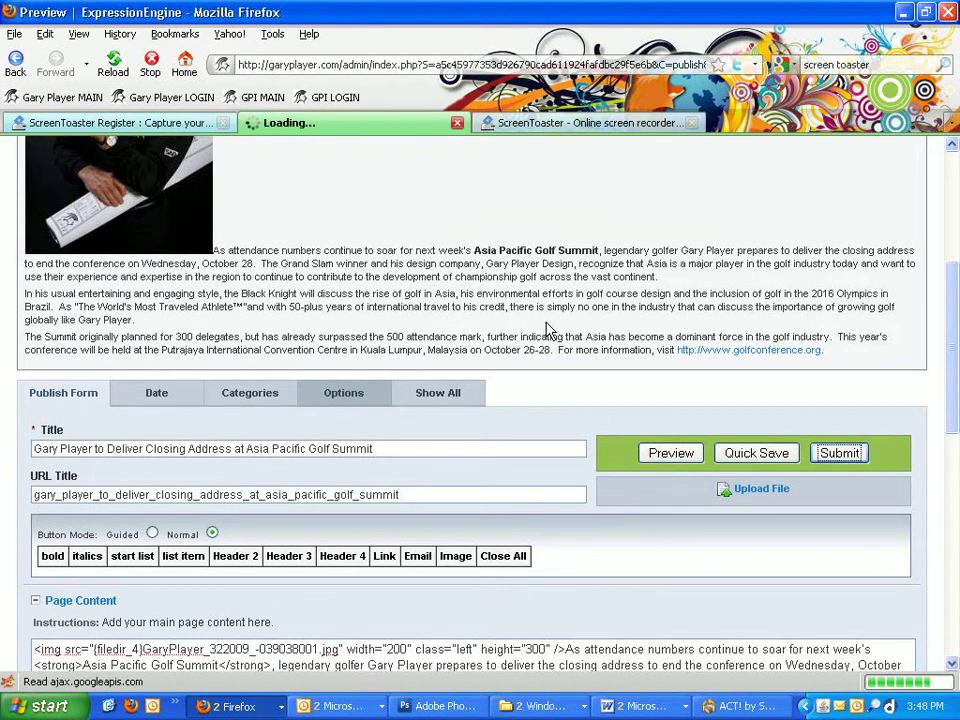
{"action": "scroll", "coordinate": [15, 410], "scroll_direction": "down", "scroll_amount": 2}
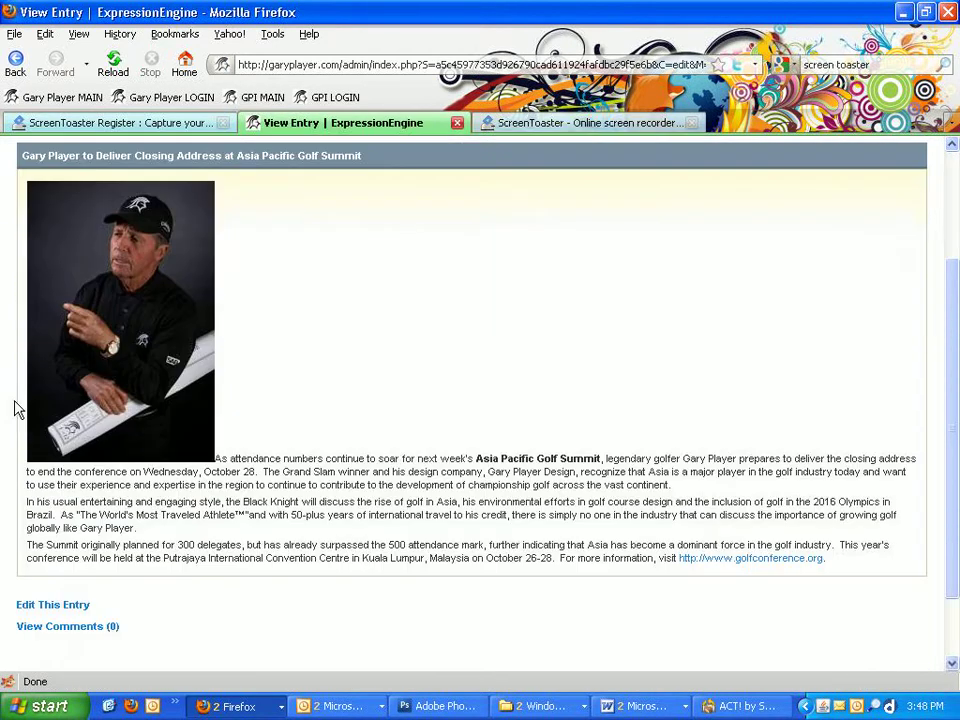